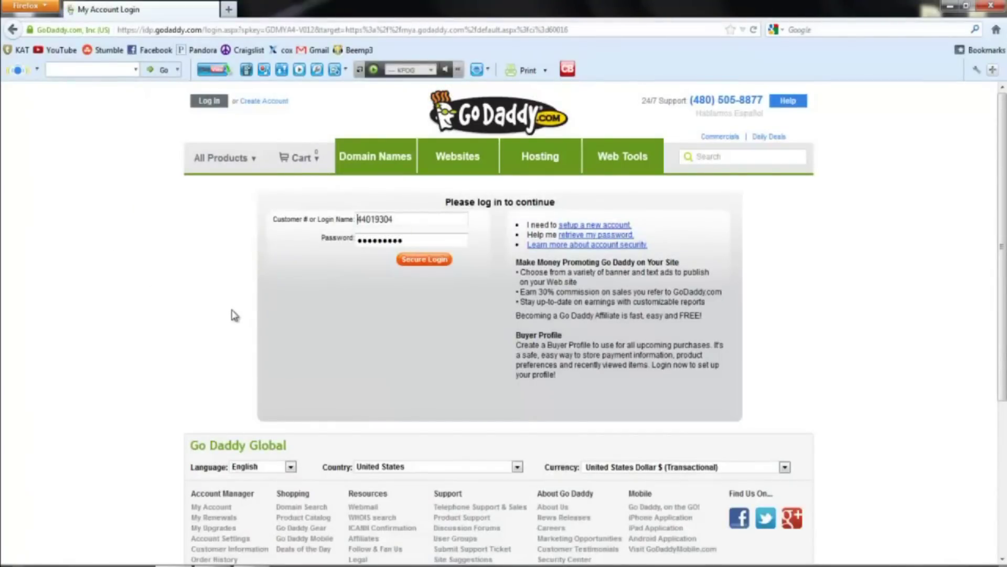
Back out of the new-account form and sign in with the existing account credentials.
click(269, 109)
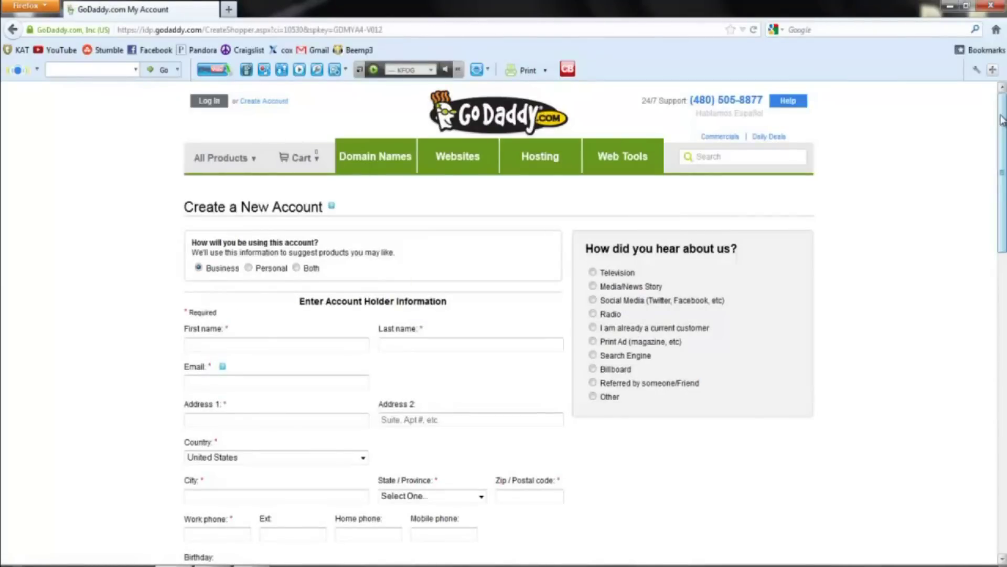
drag(1002, 112, 977, 124)
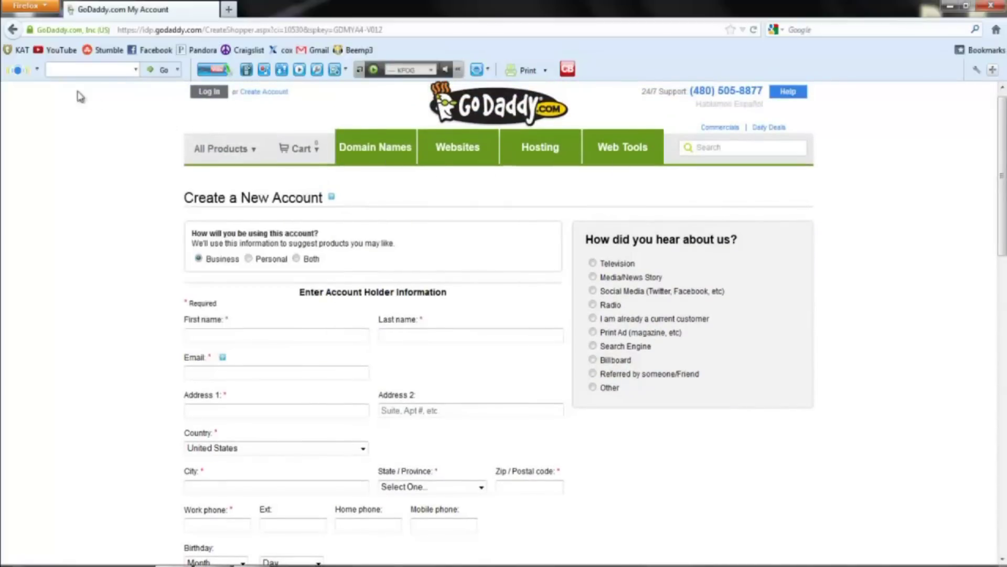
click(13, 31)
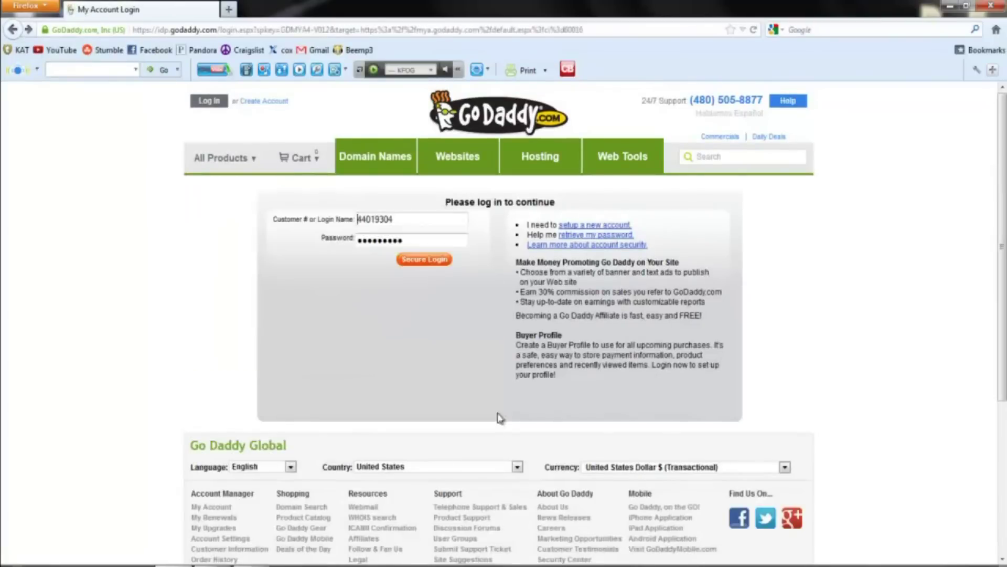
click(435, 263)
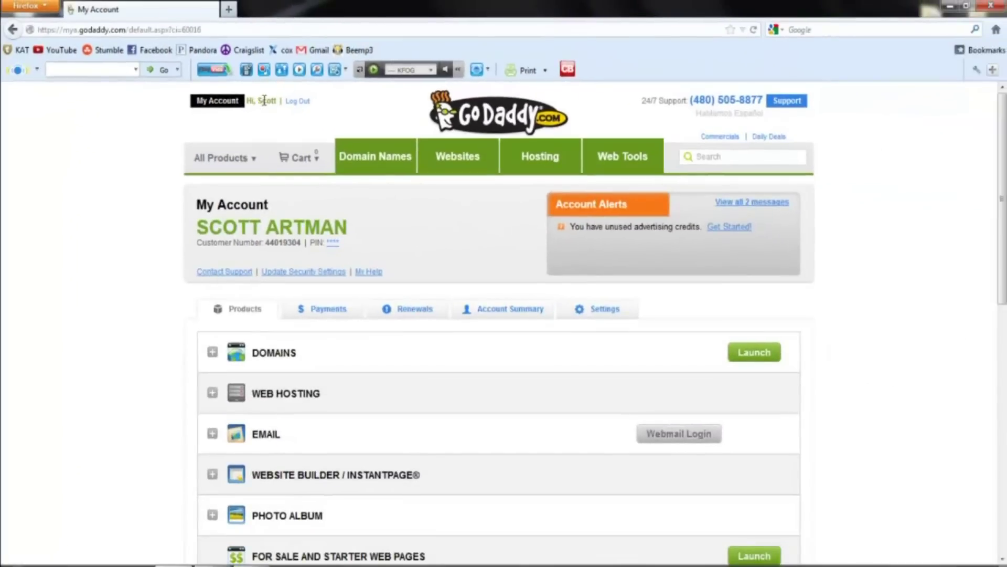
Switch to the Domain Names tab to reach the .com domain search box.
click(393, 166)
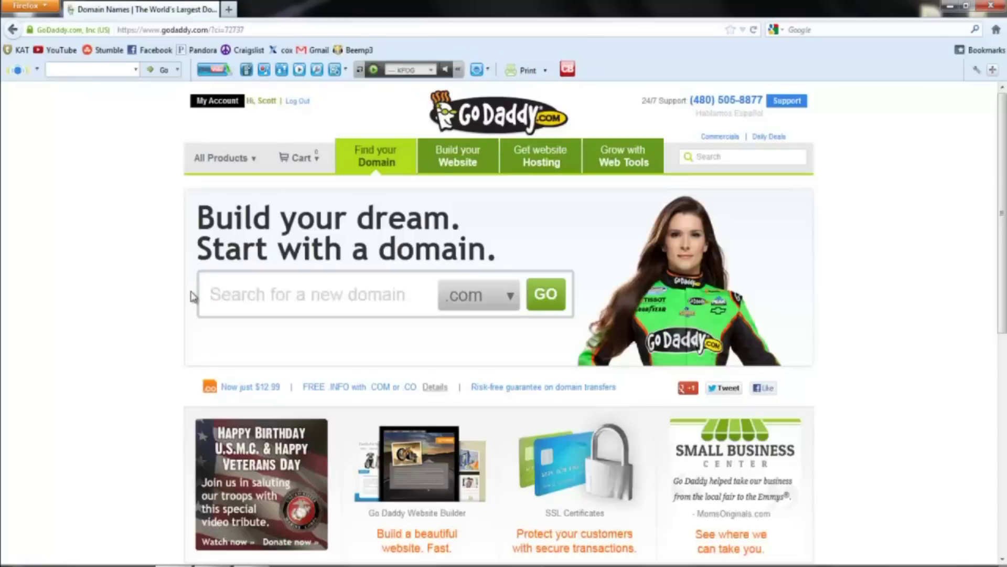
text(snowboar)
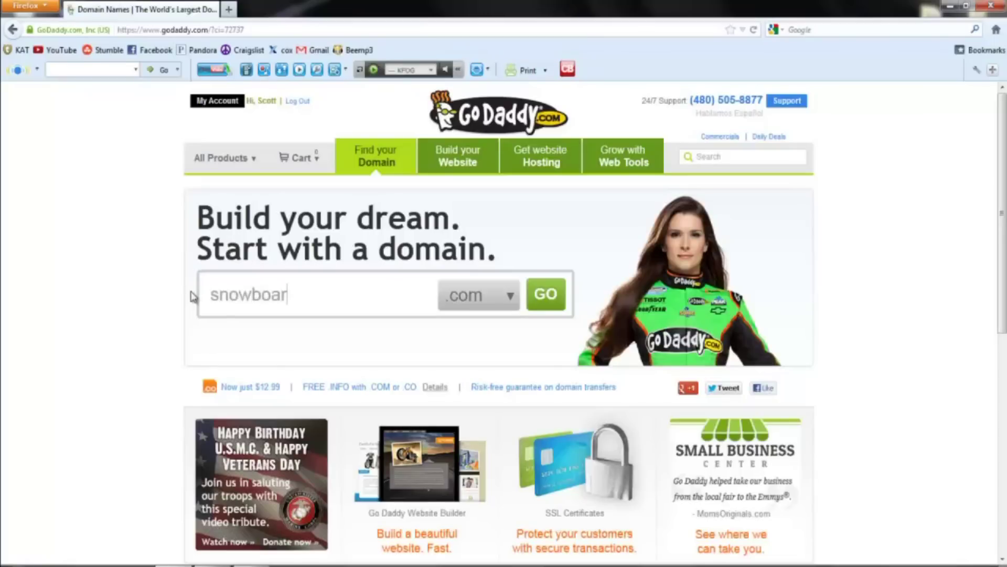
text(fing)
key(BackSpace)
key(BackSpace)
key(BackSpace)
key(BackSpace)
text(ding)
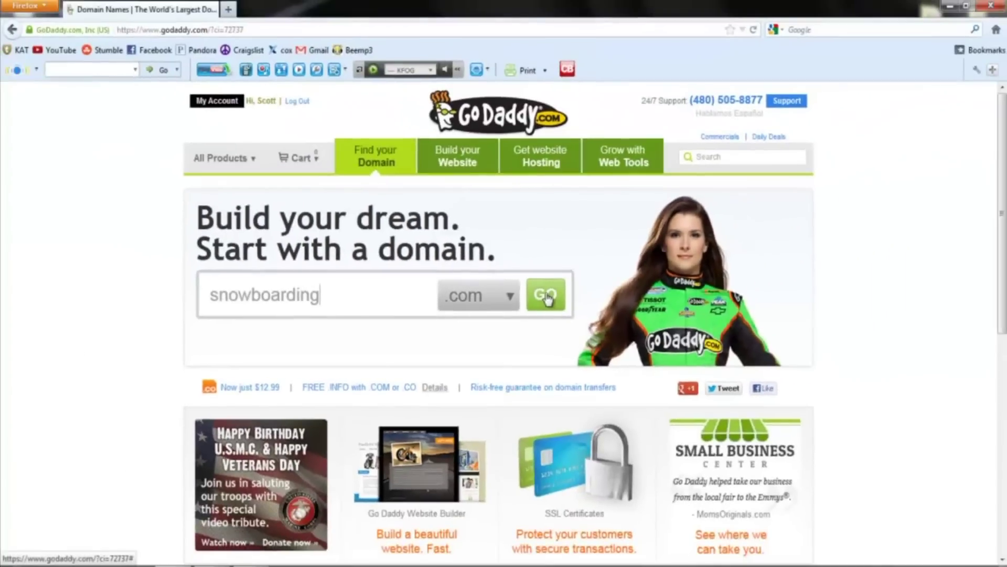
click(575, 304)
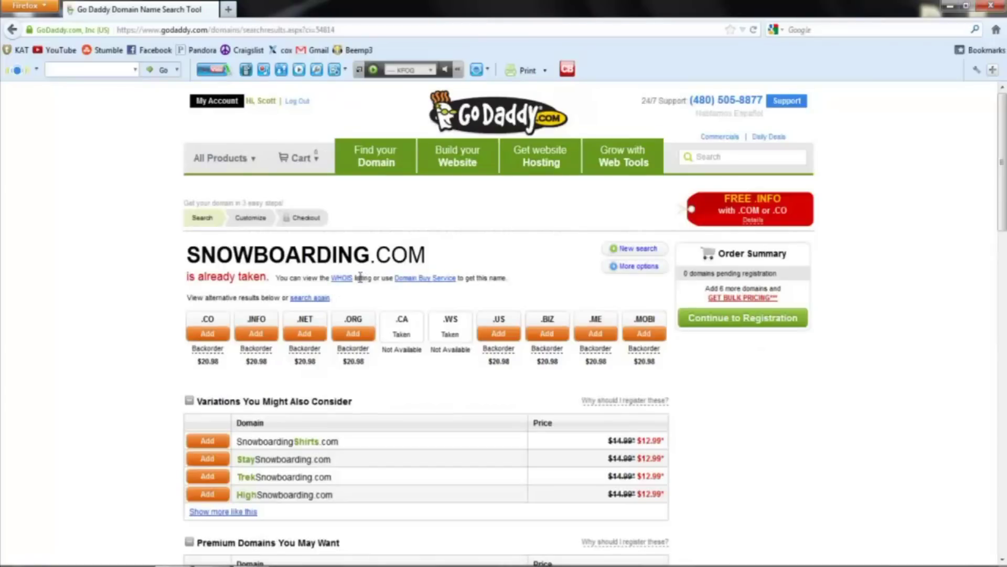
click(12, 31)
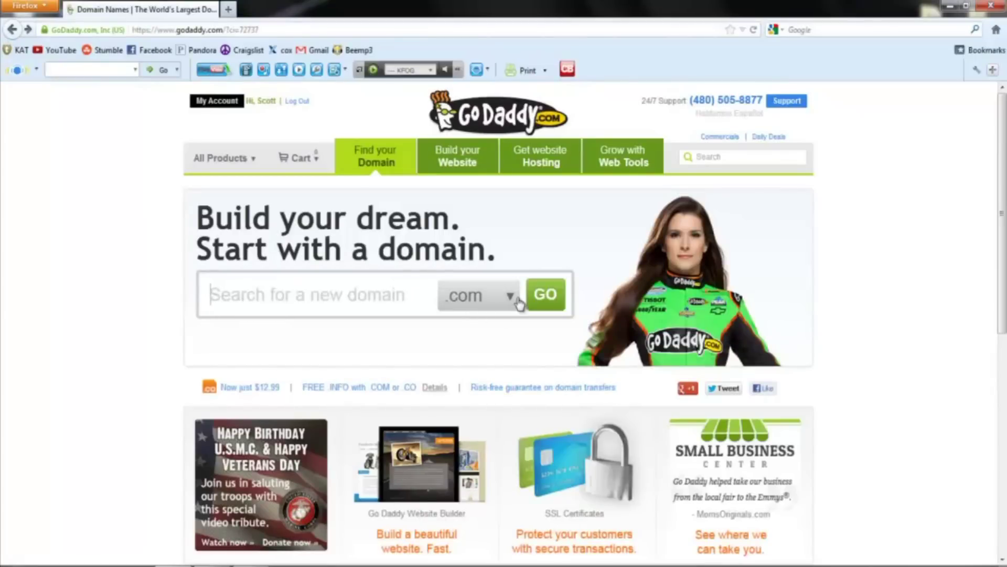
Search for coolsnowboarding under the .info extension and add the $4.99 domain to the order.
click(516, 300)
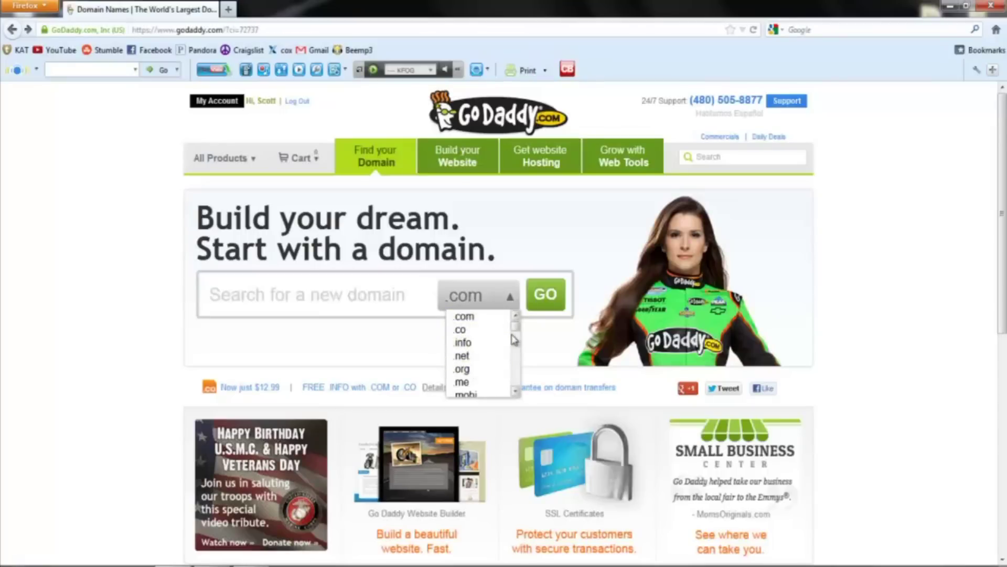
click(479, 346)
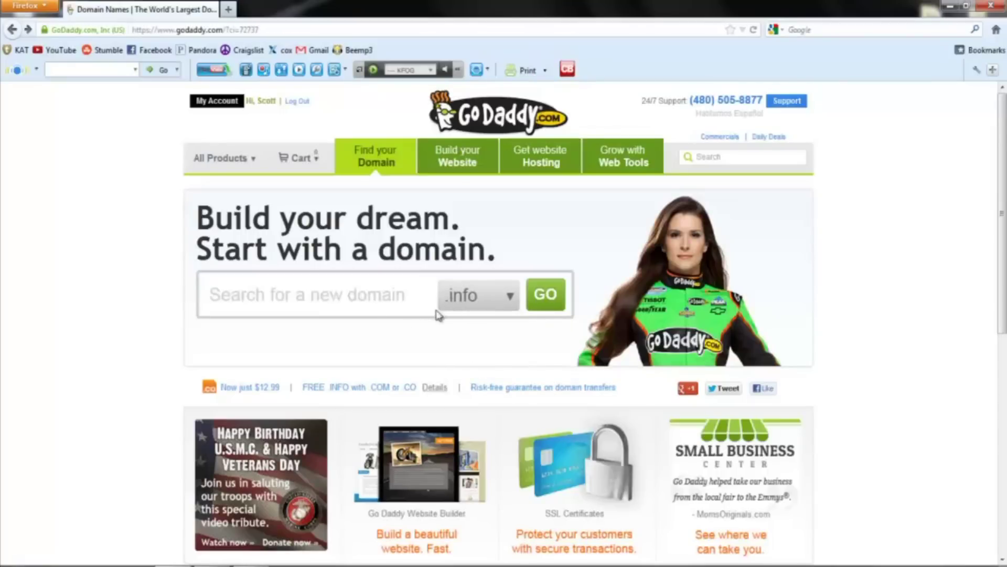
click(235, 296)
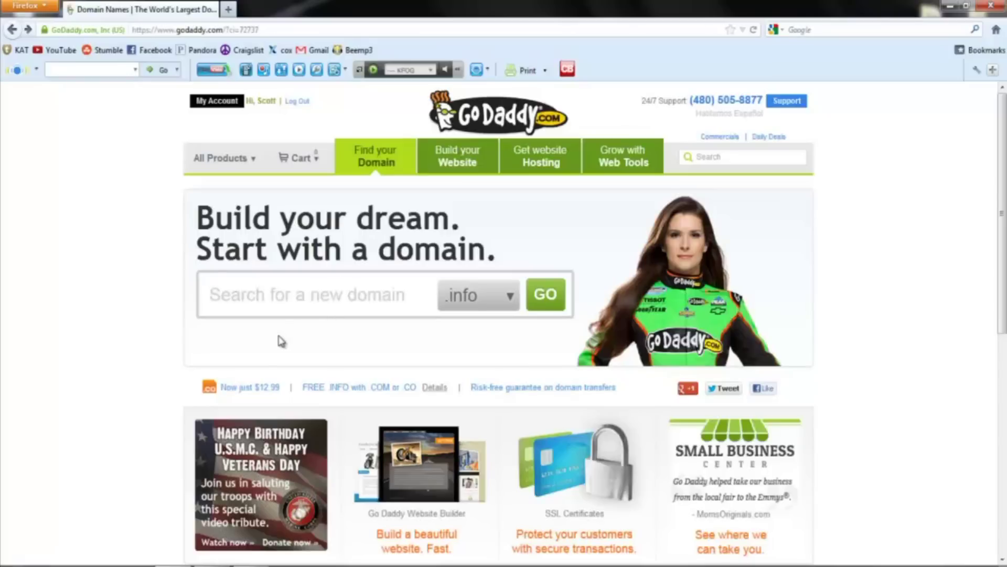
text(snowboarding)
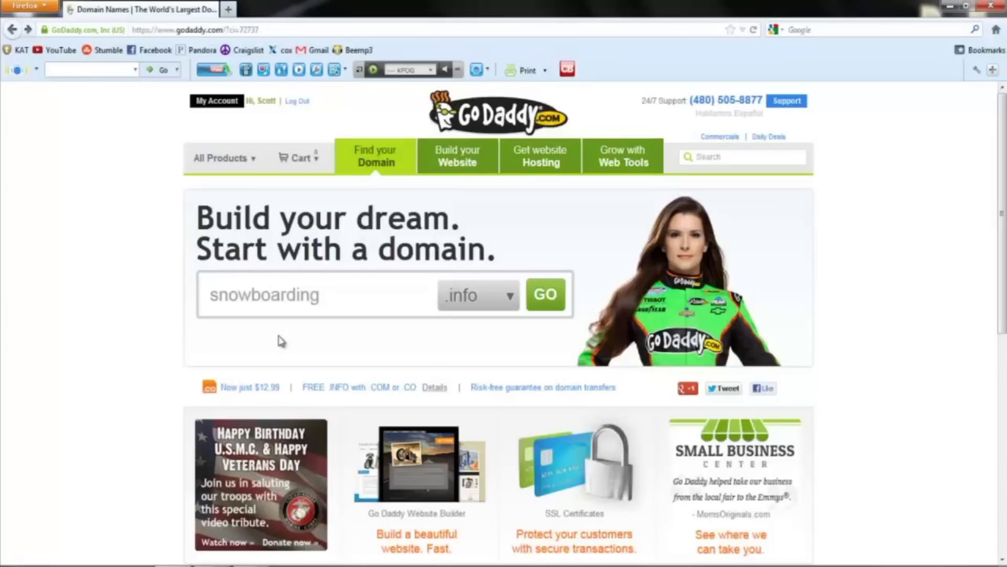
key(BackSpace)
key(BackSpace)
key(BackSpace)
key(BackSpace)
key(BackSpace)
key(BackSpace)
key(BackSpace)
key(BackSpace)
key(BackSpace)
key(BackSpace)
key(BackSpace)
key(BackSpace)
text(c)
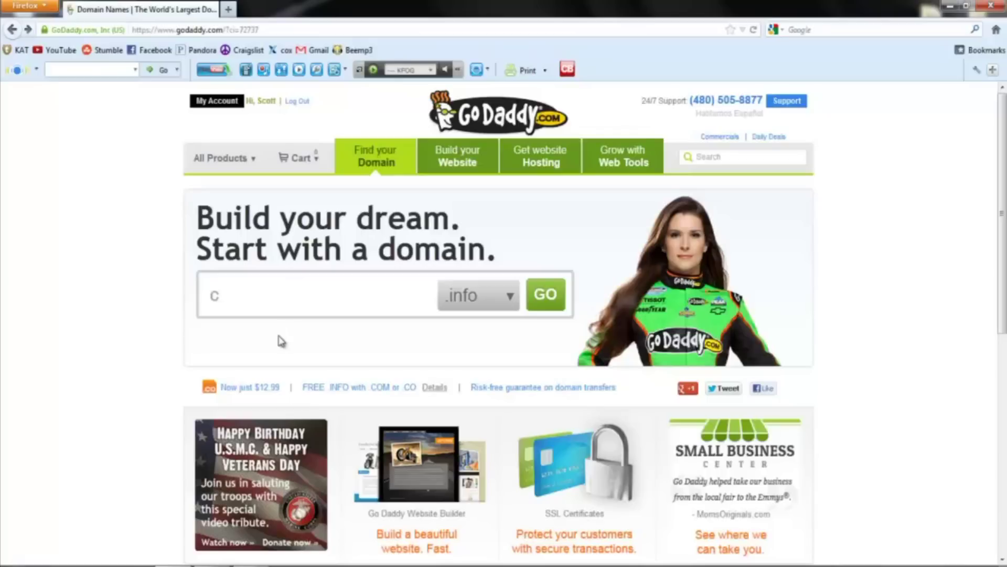
text(oolsnowboarding)
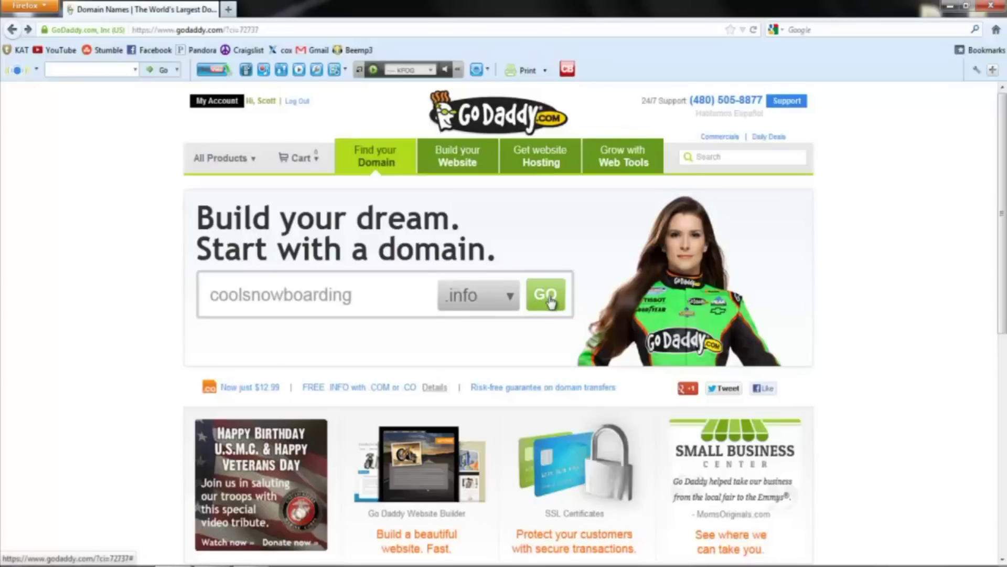
click(551, 302)
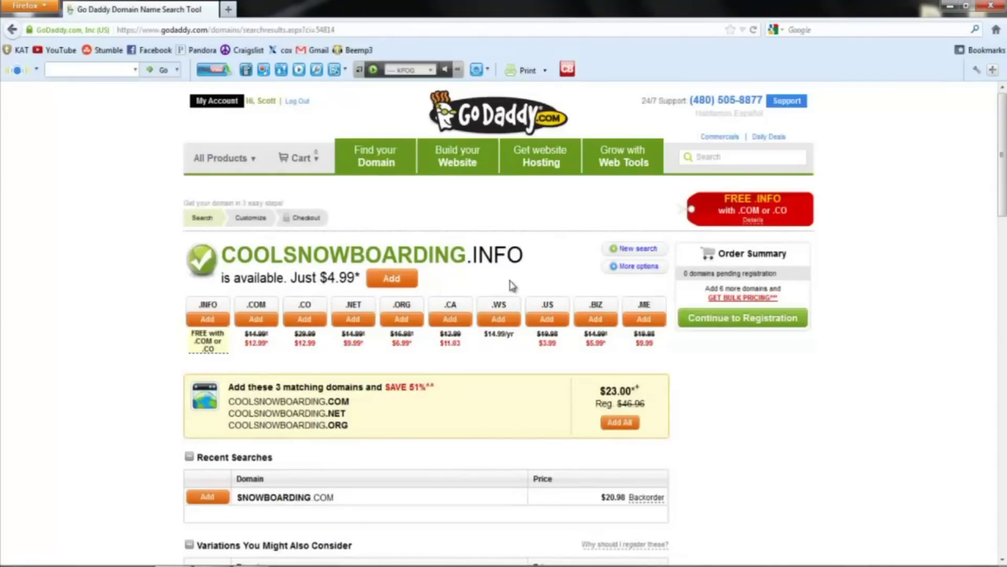
click(392, 279)
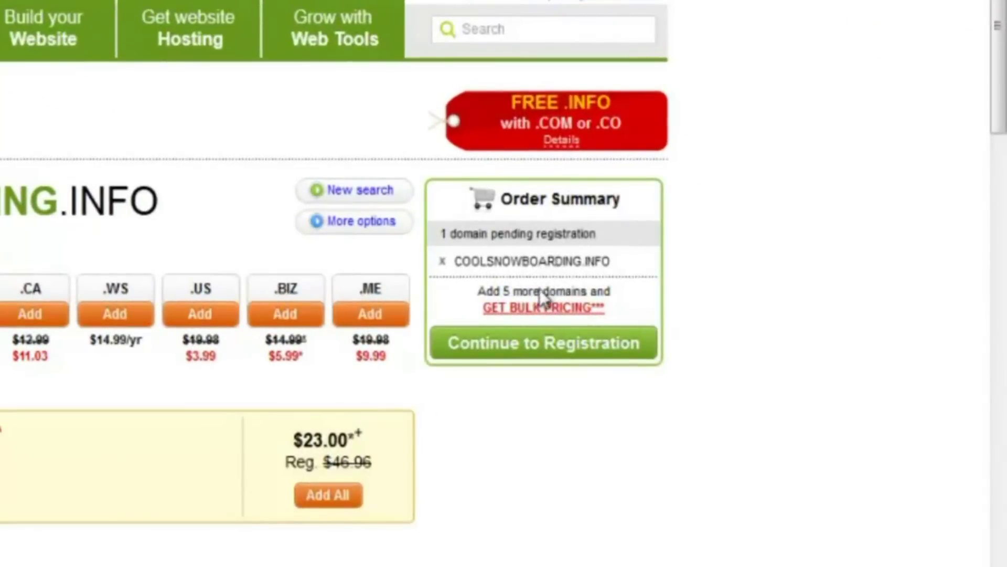
Continue to registration and set coolsnowboarding.info's registration length to 1 yr.
click(537, 349)
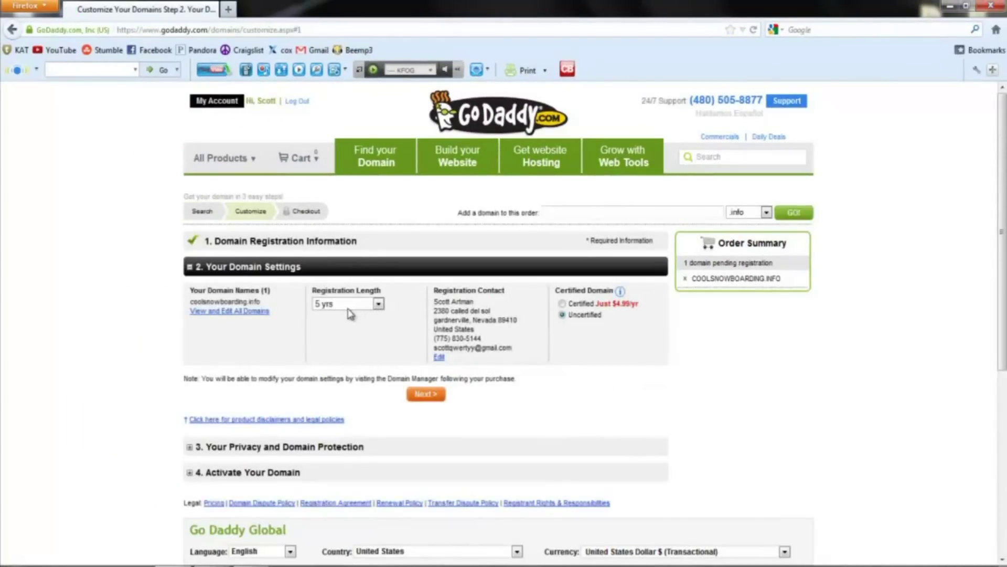
click(379, 304)
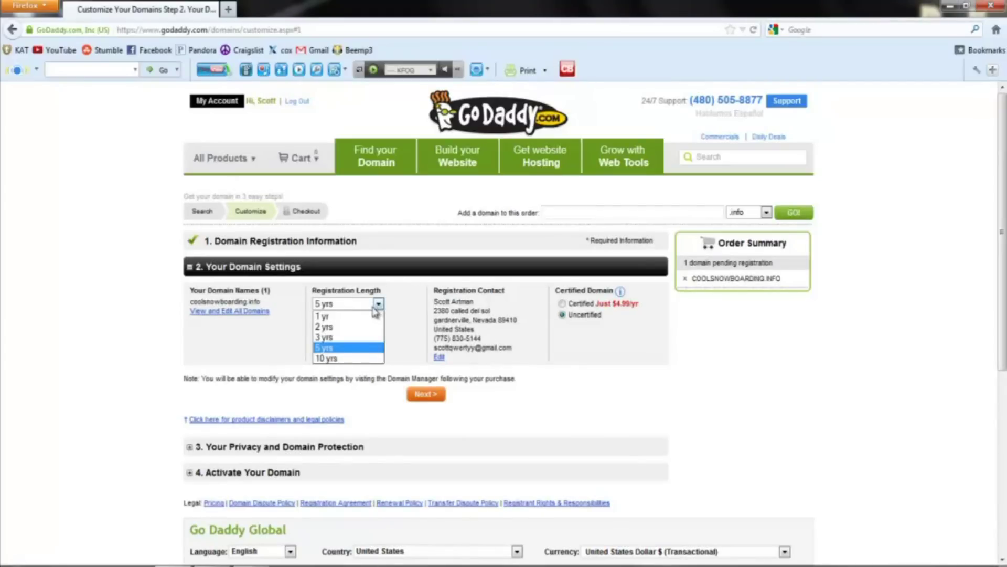
click(337, 317)
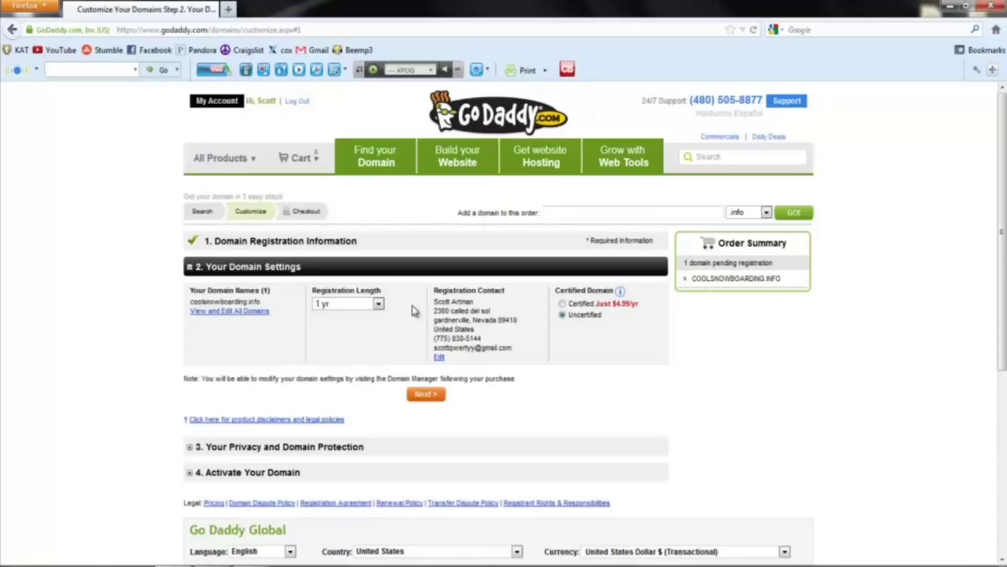
click(421, 400)
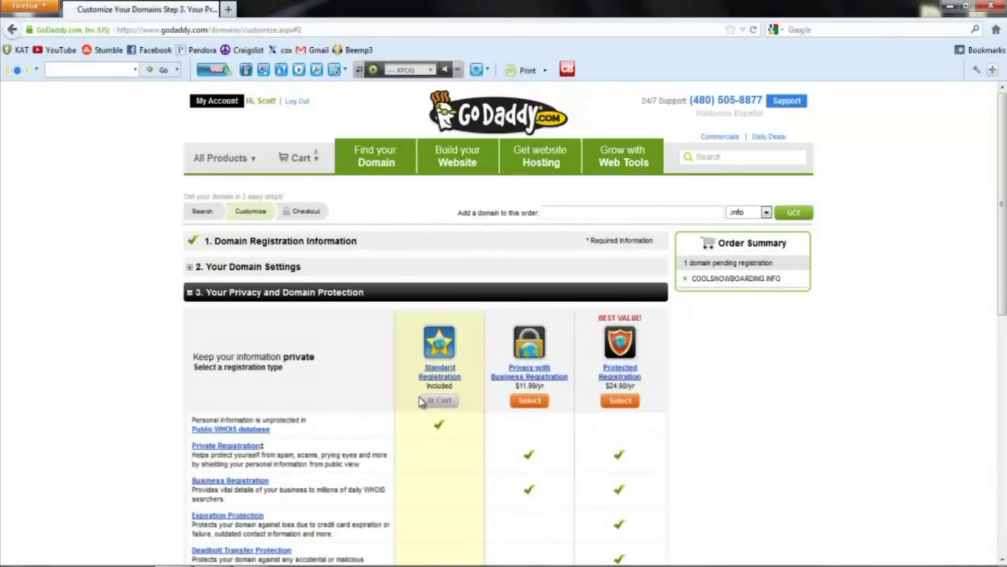
Keep Standard Registration in the cart and scroll down to the hosting plans.
drag(1002, 205, 1002, 305)
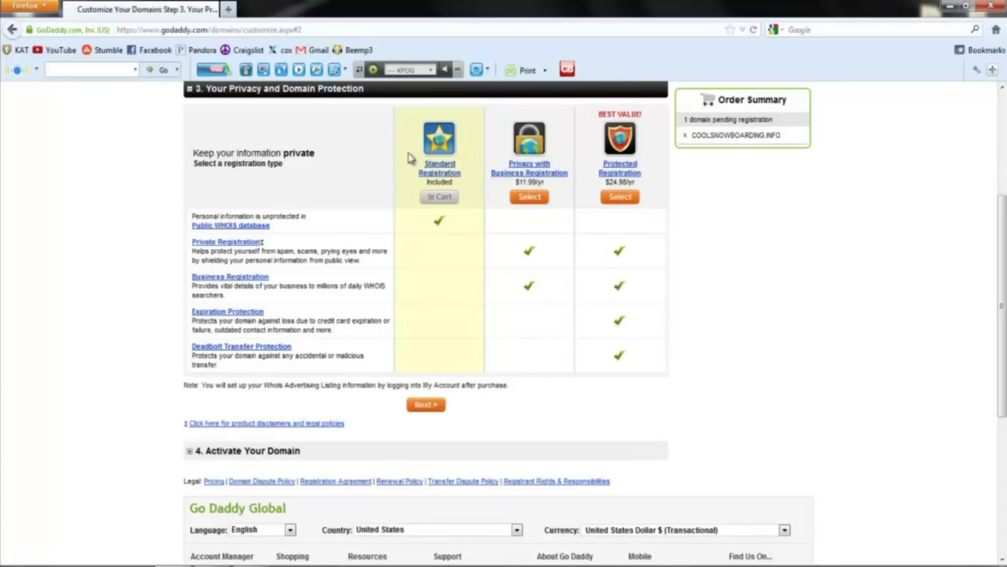
click(428, 406)
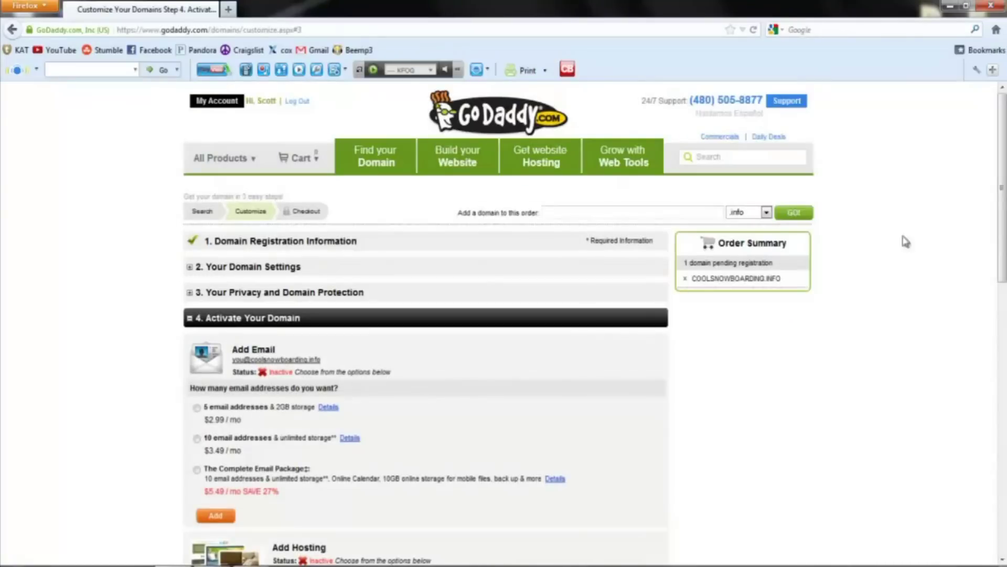
drag(1003, 181, 1002, 335)
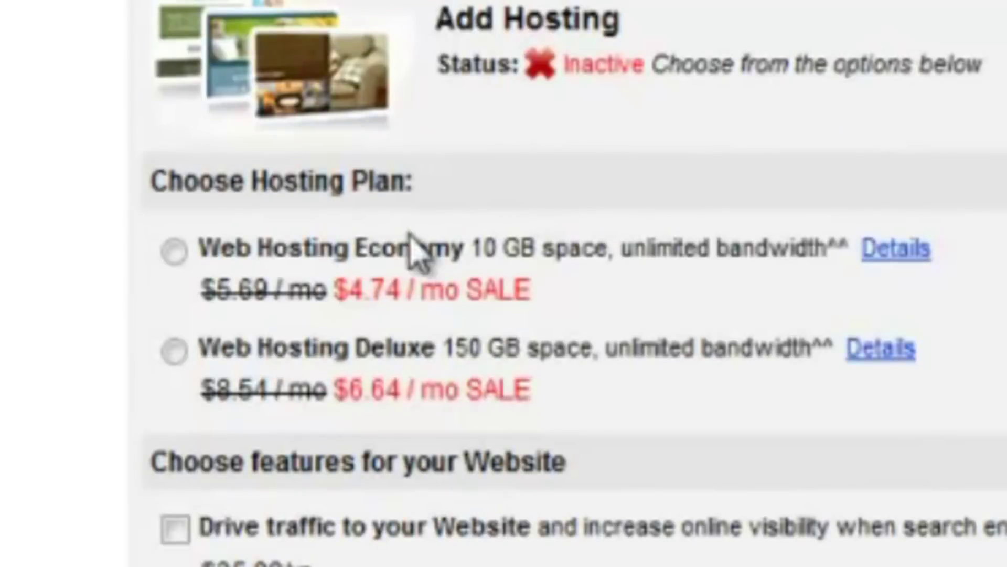
Choose the Web Hosting Economy plan and continue to the shopping cart.
click(175, 250)
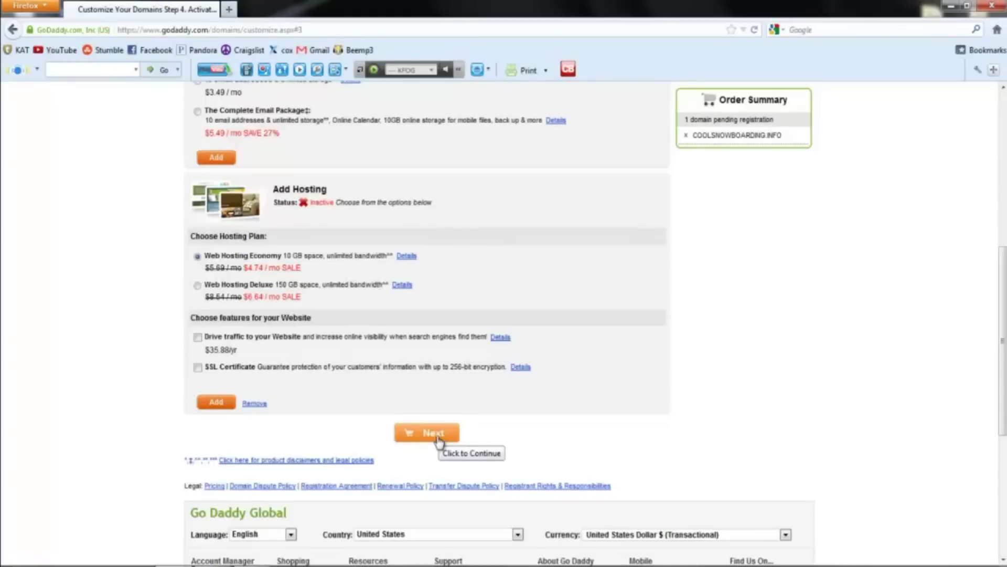
click(433, 433)
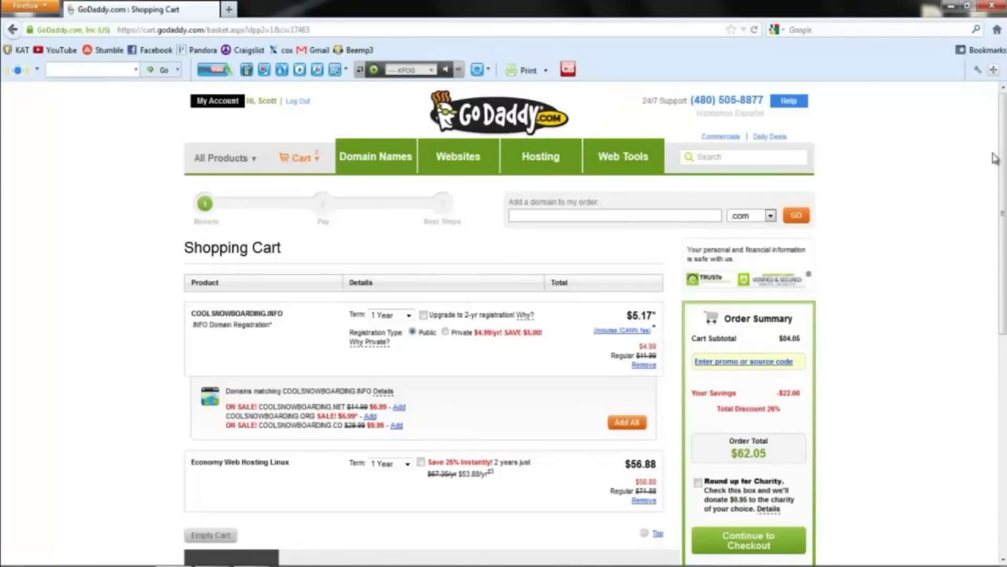
scroll(1003, 158, down, 1)
scroll(1004, 158, down, 2)
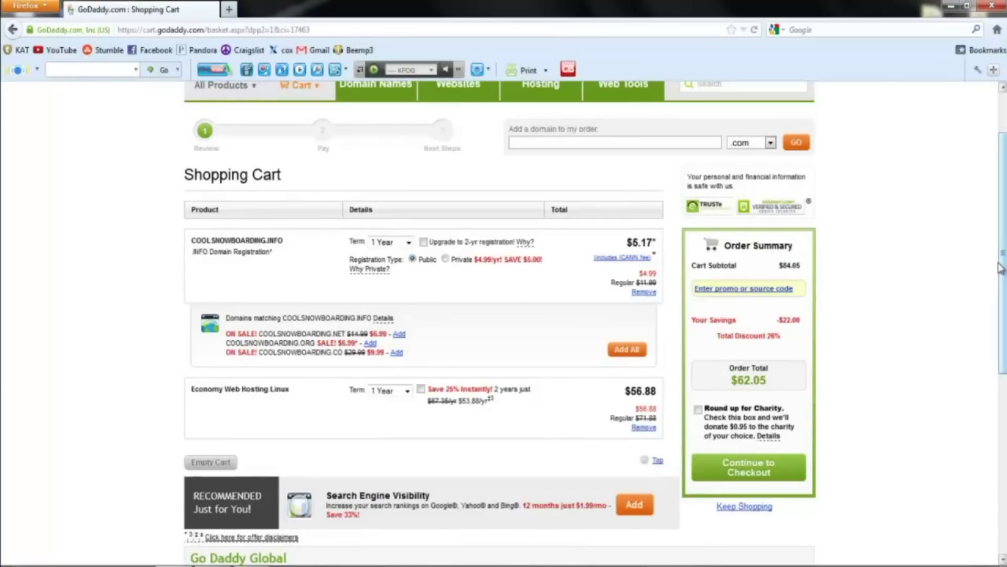
drag(1003, 262, 1004, 307)
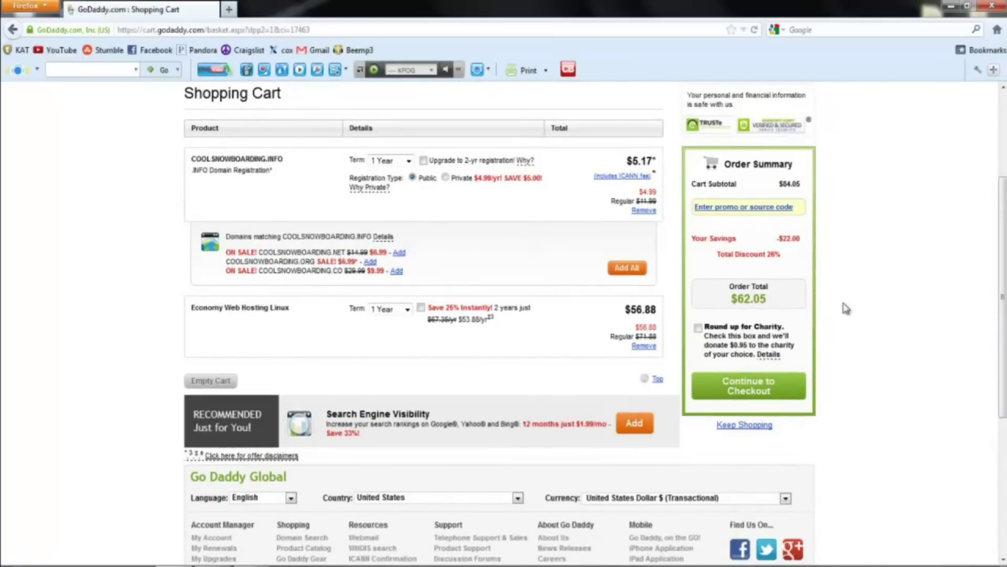
click(755, 391)
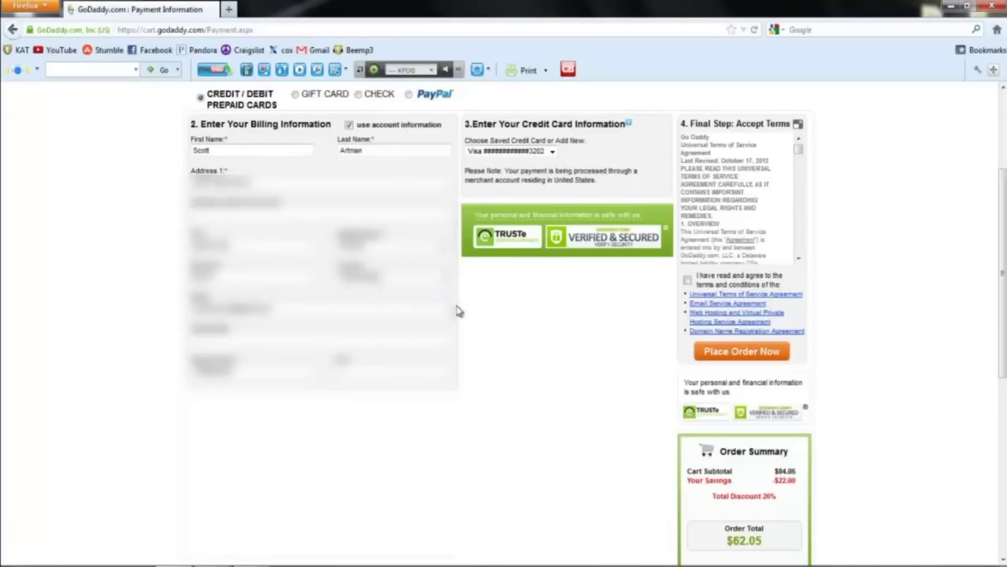
Dismiss the payment-page alert, tick the terms-of-service box and submit the $62.05 order.
click(739, 361)
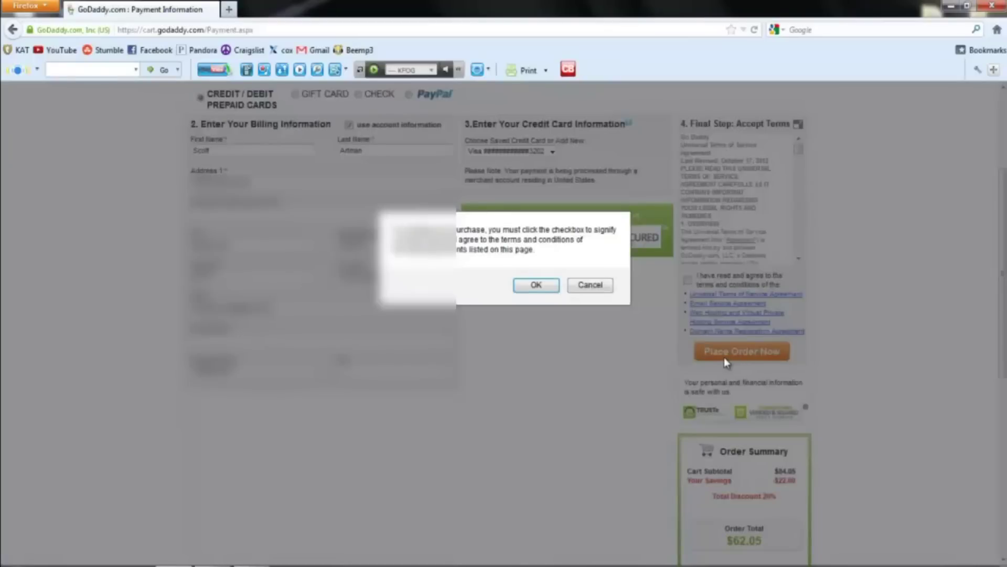
click(534, 284)
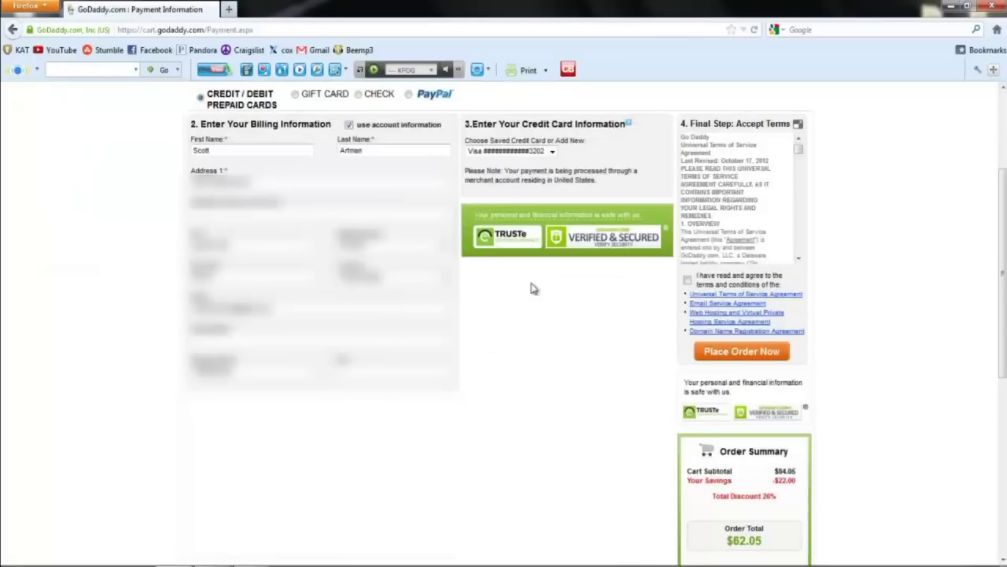
click(688, 280)
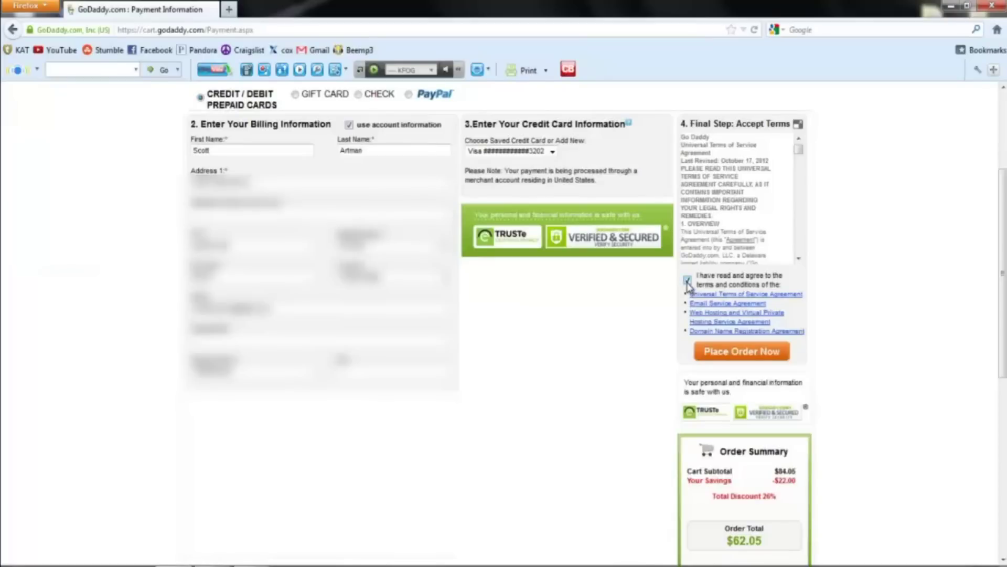
click(740, 353)
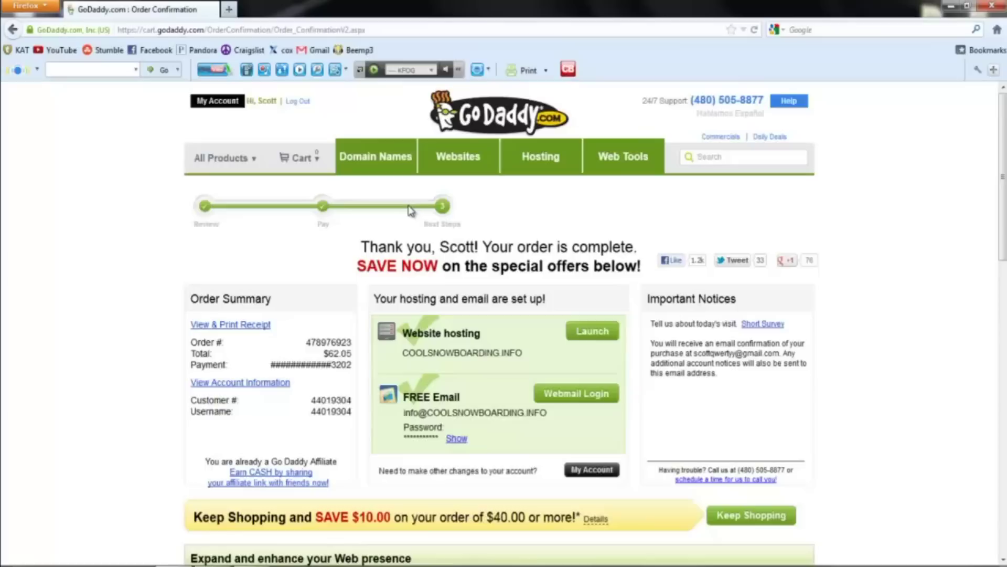
Leave the order confirmation page and return to the GoDaddy domain search page.
click(384, 161)
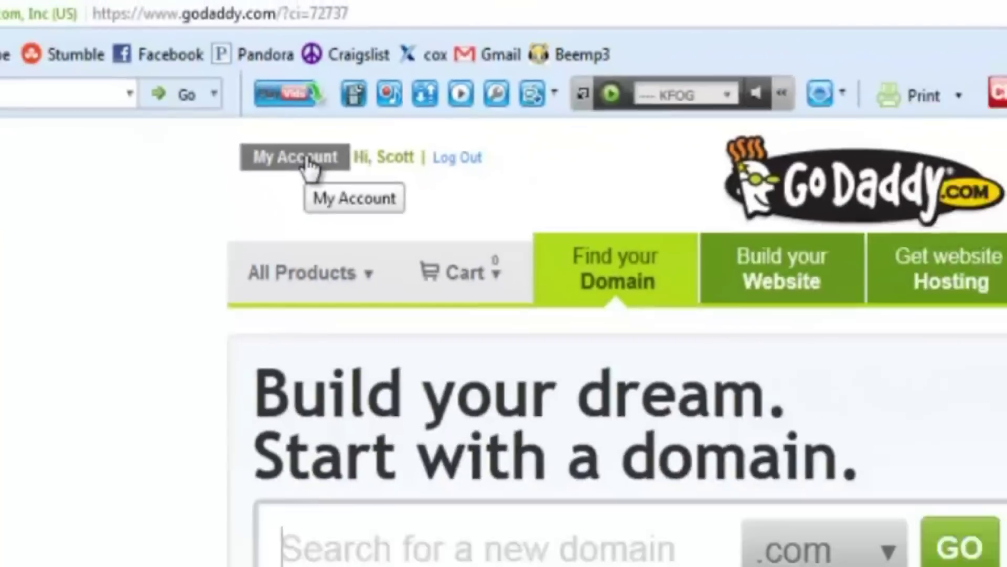
Go to My Account and expand Web Hosting to show the coolsnowboarding.info hosting account.
click(489, 291)
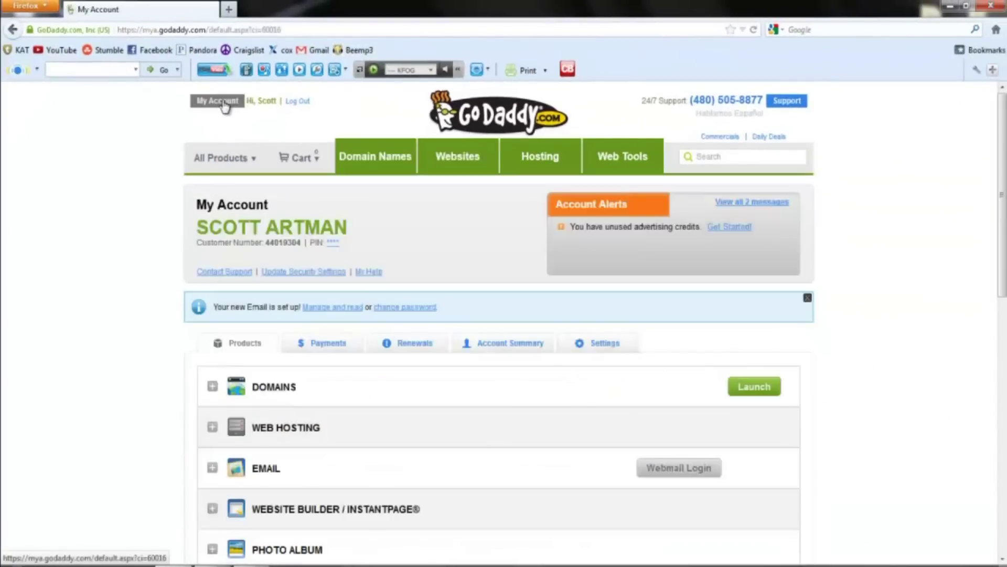
scroll(929, 130, down, 2)
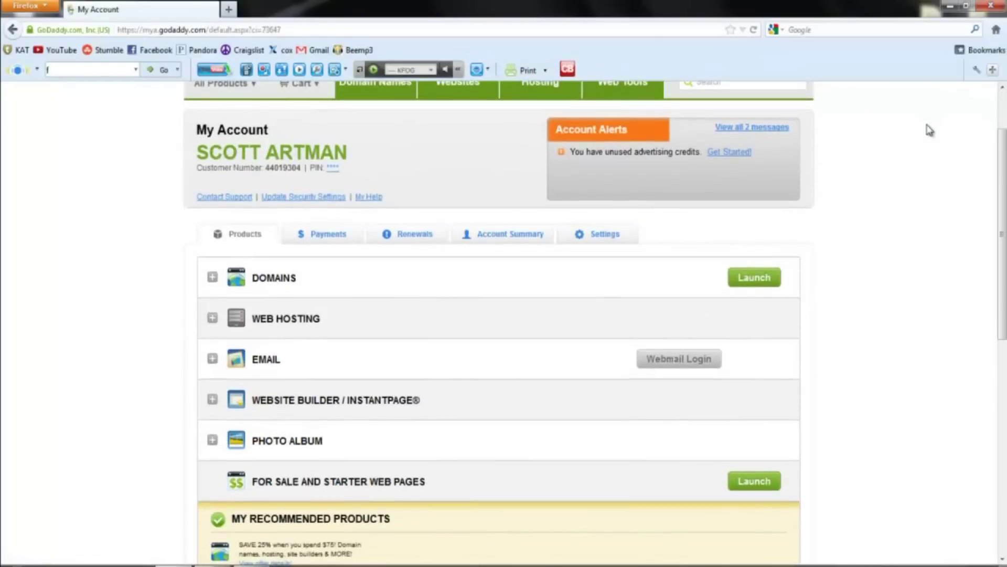
scroll(933, 132, up, 2)
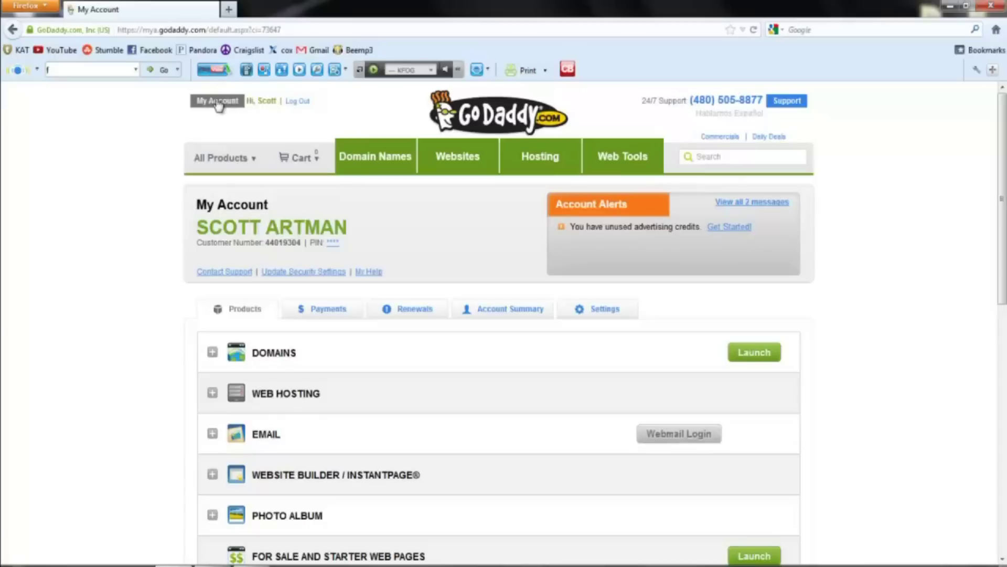
scroll(154, 247, down, 3)
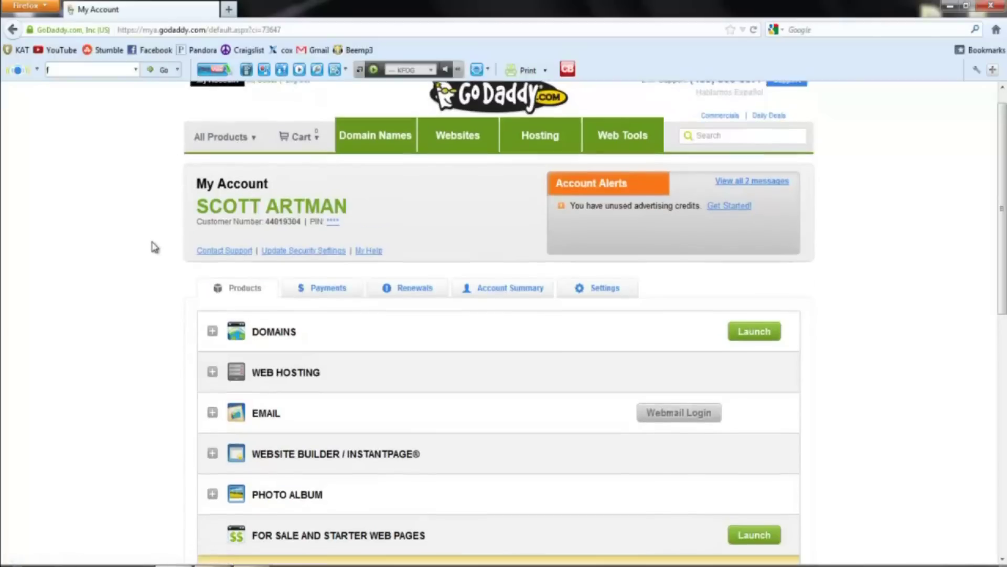
scroll(154, 247, down, 1)
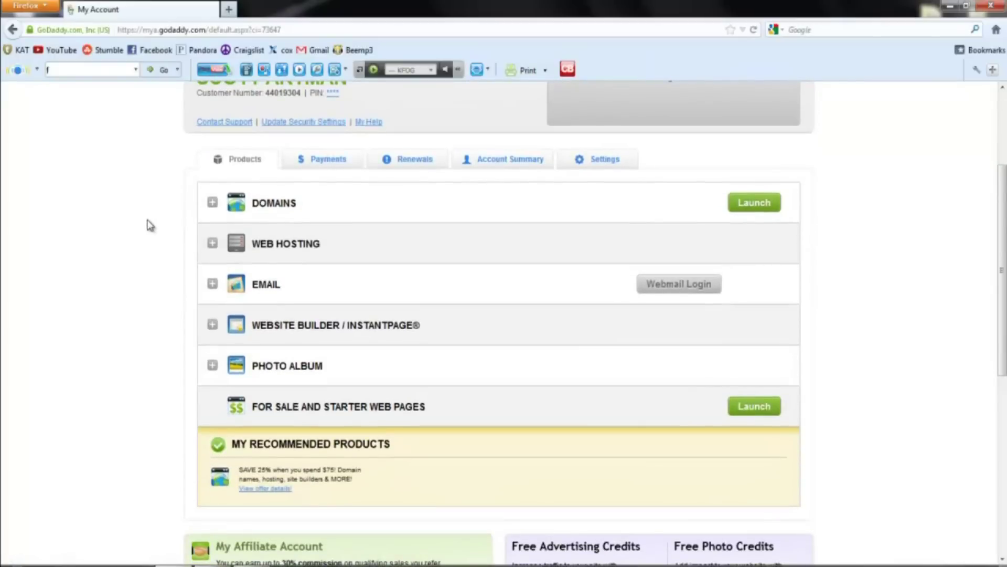
click(288, 245)
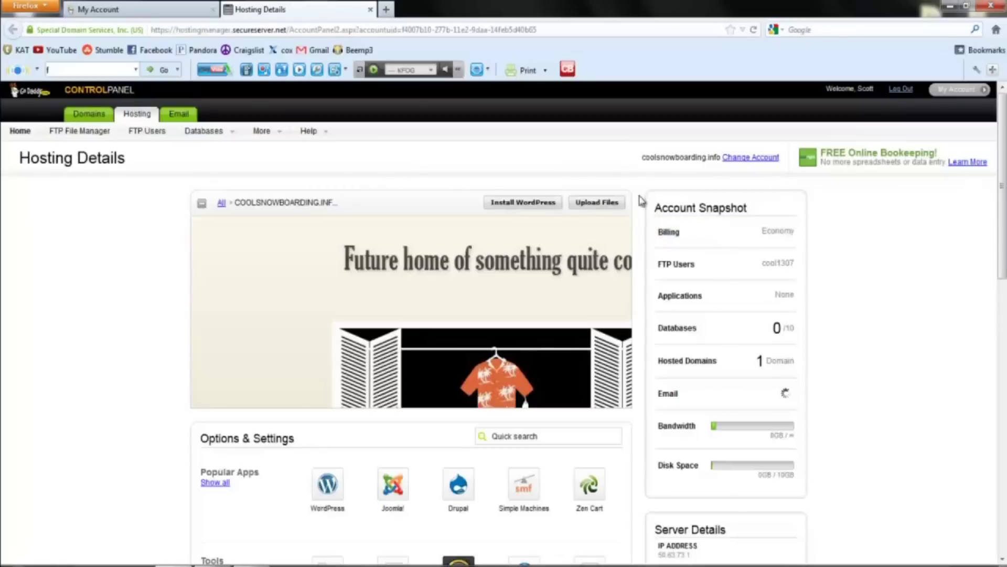
Scroll down the Hosting control panel toward the WordPress icon under Popular Apps.
scroll(529, 183, down, 3)
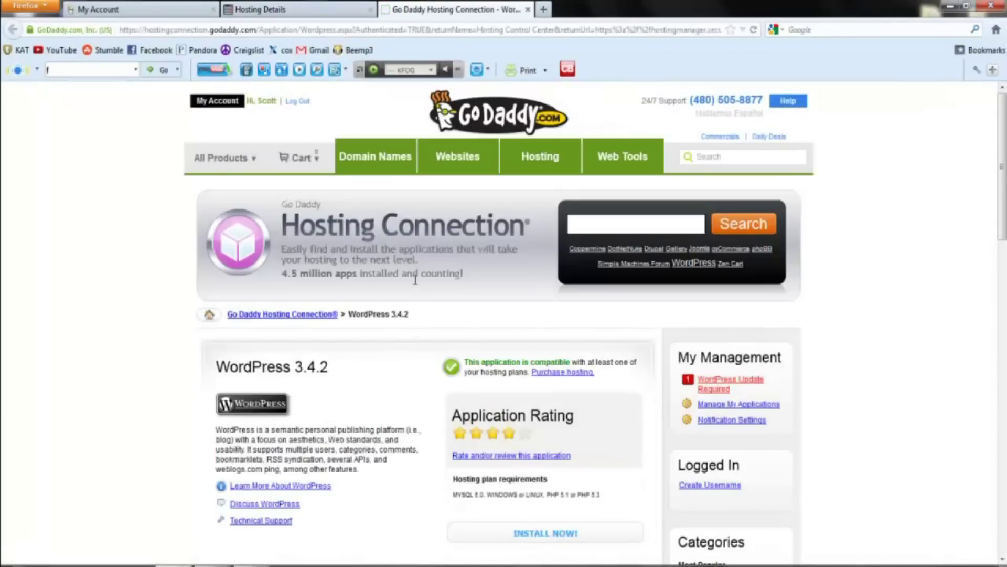
Begin the WordPress 3.4.2 install with coolsnowboarding.info selected as the hosting domain.
scroll(415, 283, down, 3)
scroll(420, 286, down, 3)
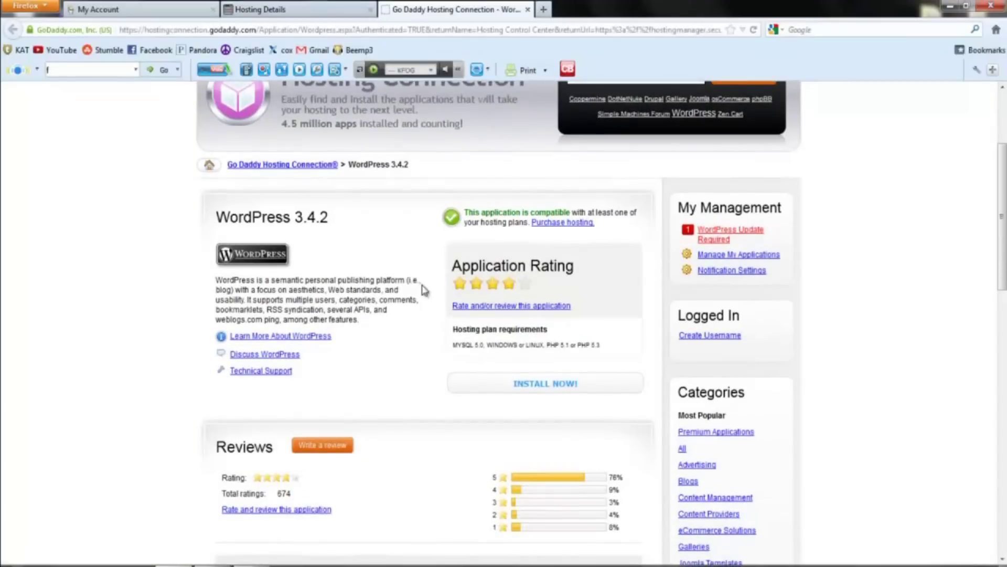
scroll(425, 292, down, 3)
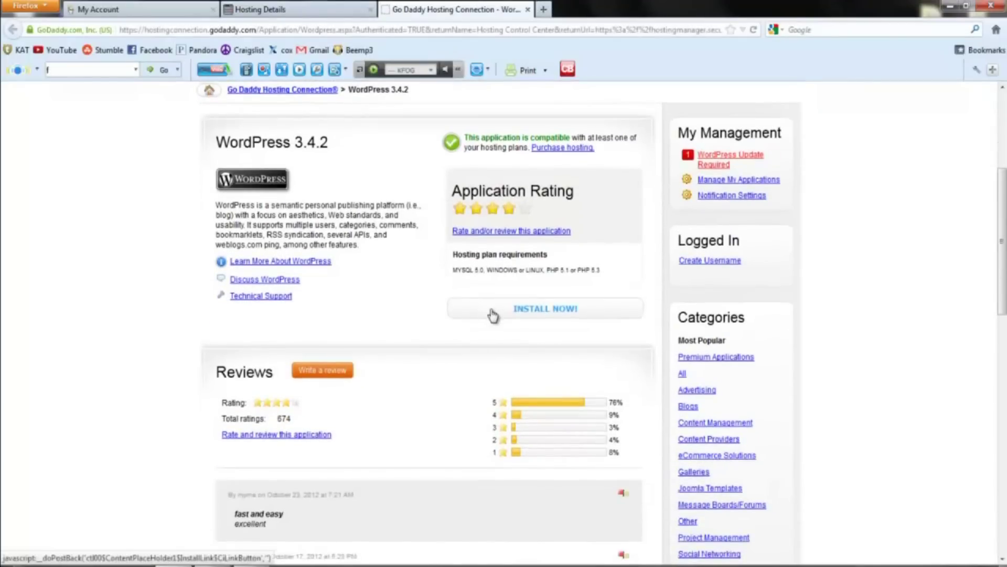
click(493, 314)
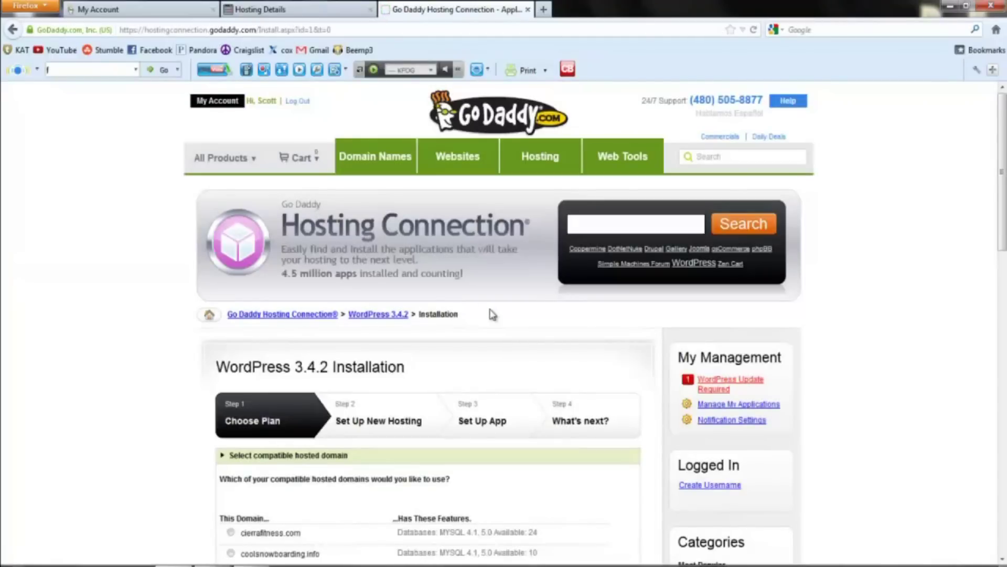
scroll(483, 283, down, 5)
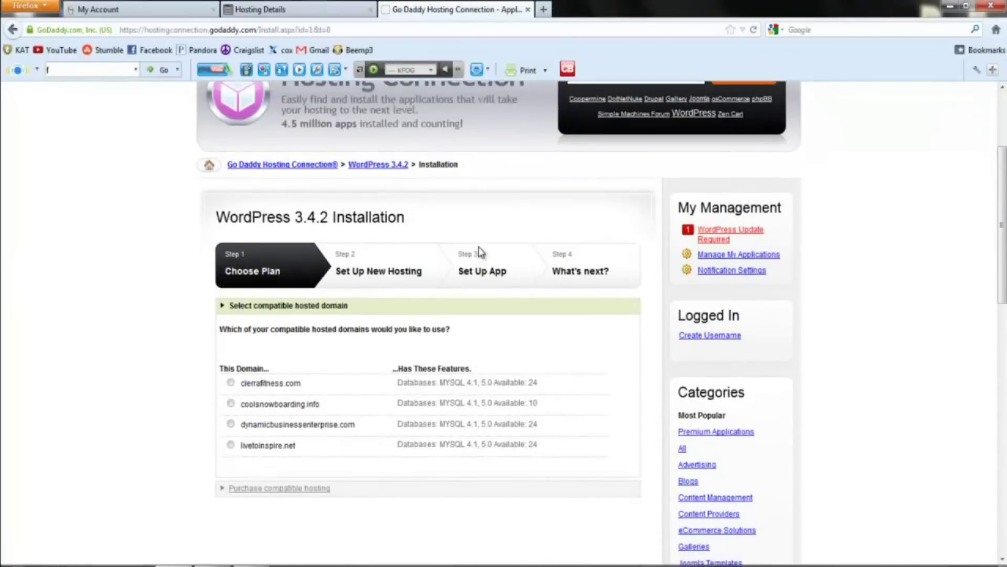
scroll(479, 252, down, 5)
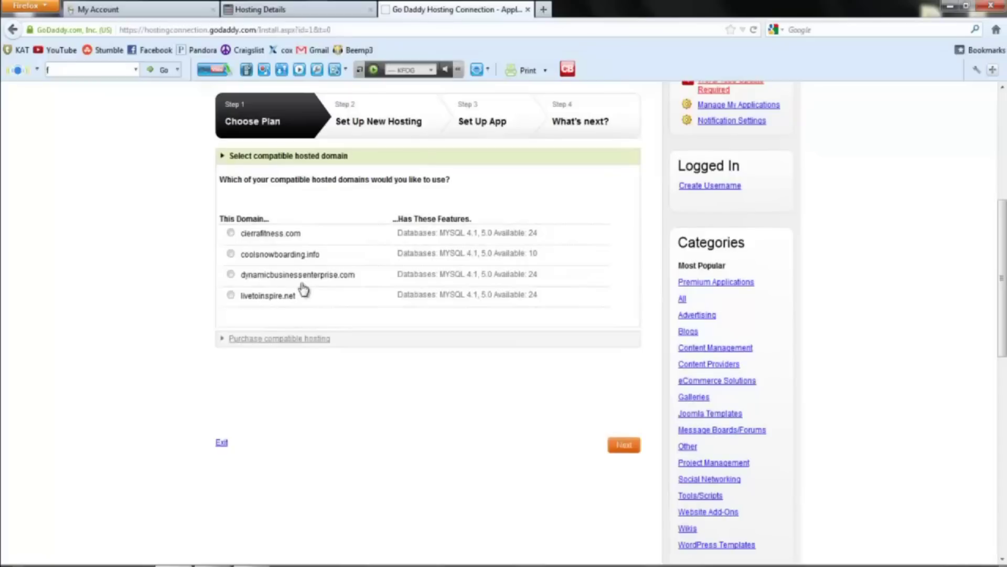
click(231, 254)
click(621, 449)
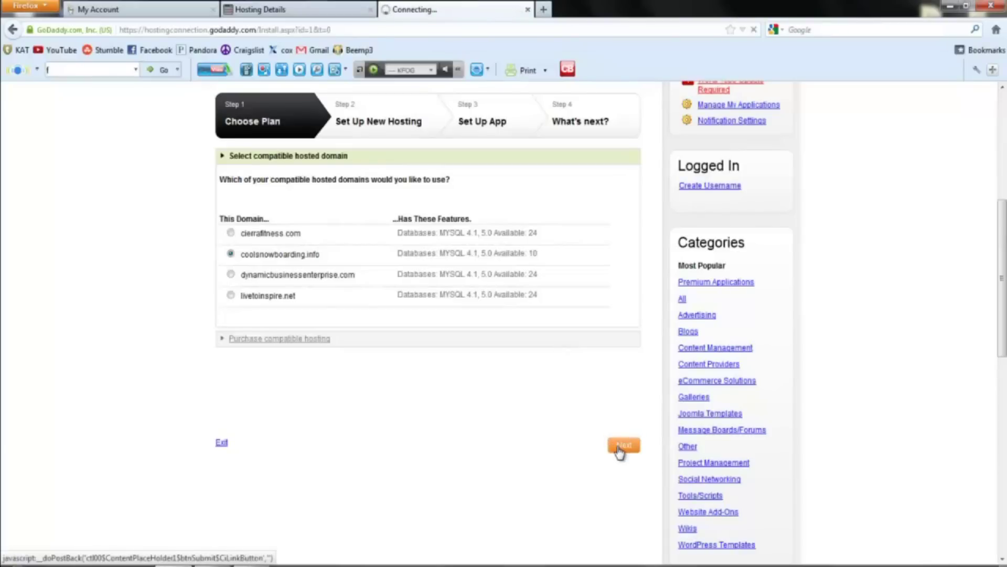
Enter the database password and retype it in Verify password, correcting a typo.
scroll(459, 273, down, 3)
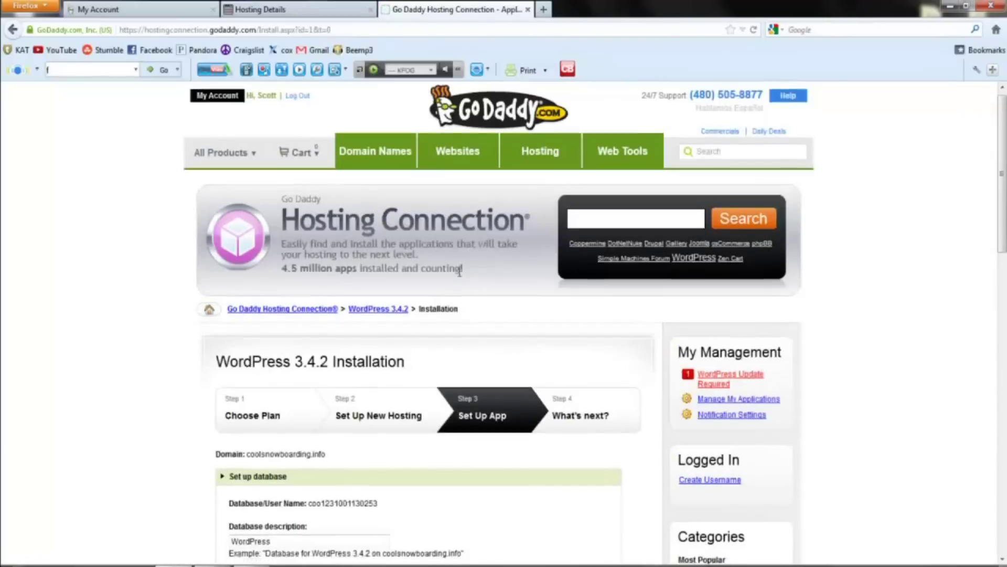
scroll(459, 272, down, 2)
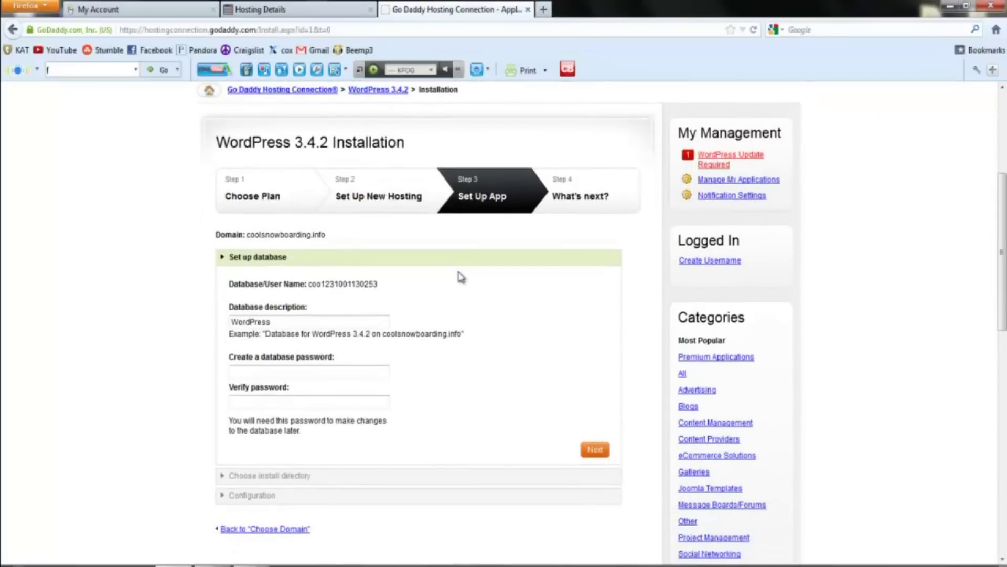
scroll(315, 325, down, 2)
click(259, 296)
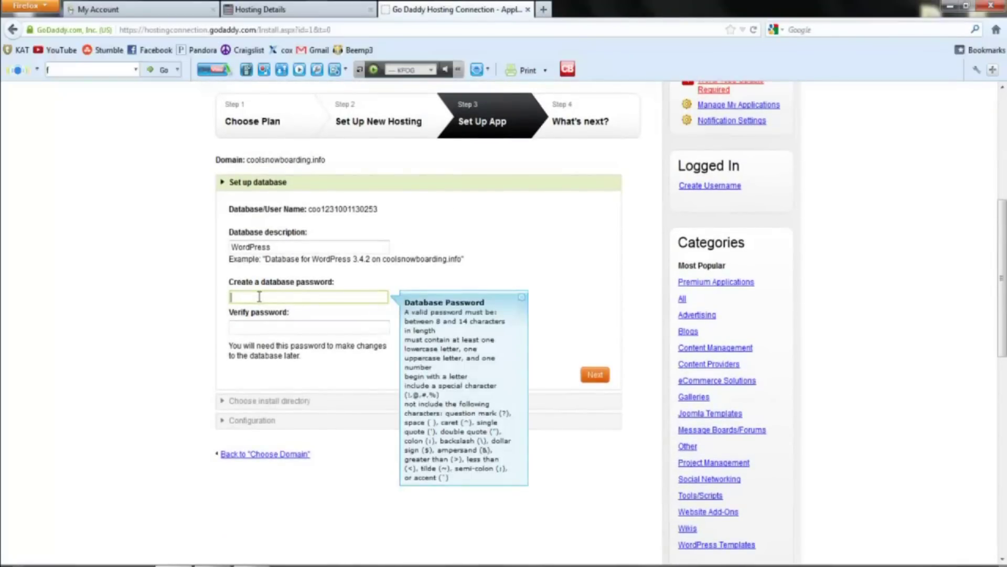
text(••••••••)
click(287, 327)
text(•••••••)
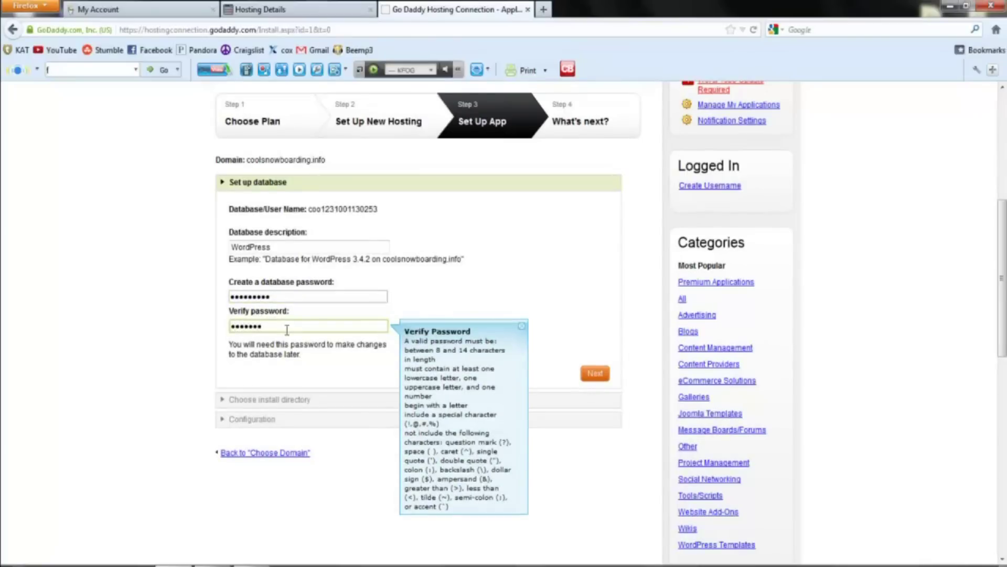
text(•)
key(BackSpace)
key(BackSpace)
key(BackSpace)
key(BackSpace)
key(BackSpace)
key(BackSpace)
key(BackSpace)
key(BackSpace)
text(••••••••••)
Clear the default 'wordpress' install folder so WordPress installs at the site root.
click(597, 374)
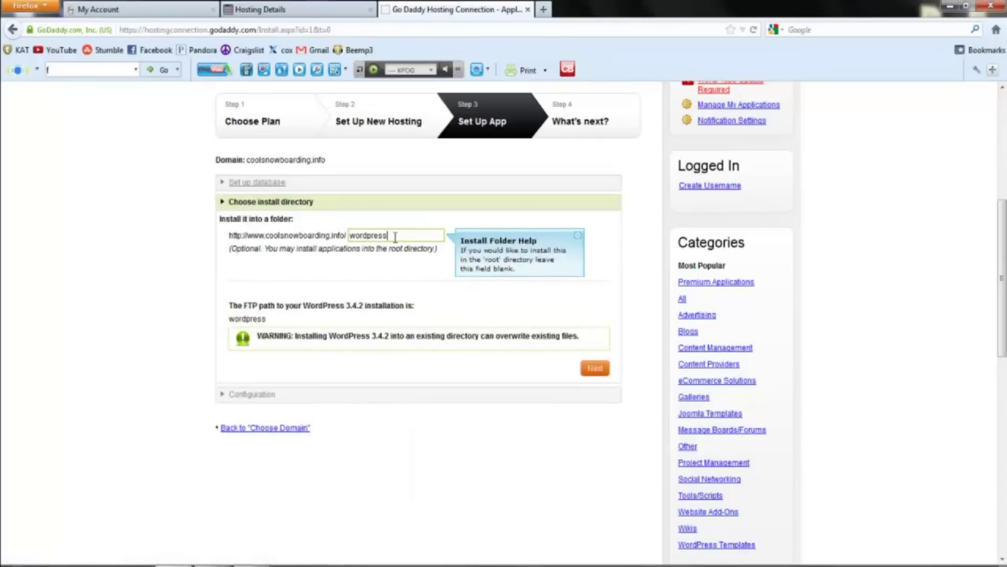
drag(395, 236, 326, 241)
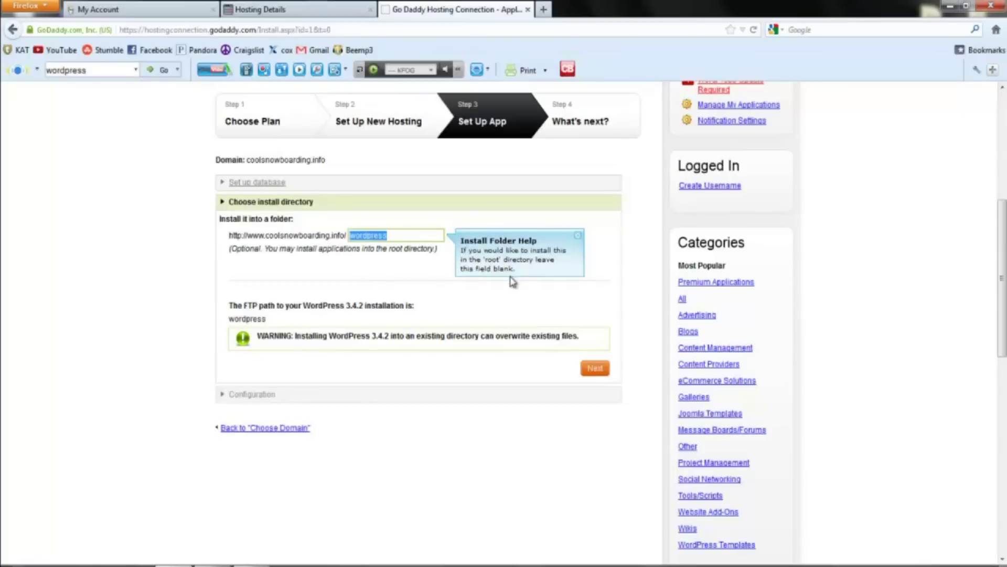
key(BackSpace)
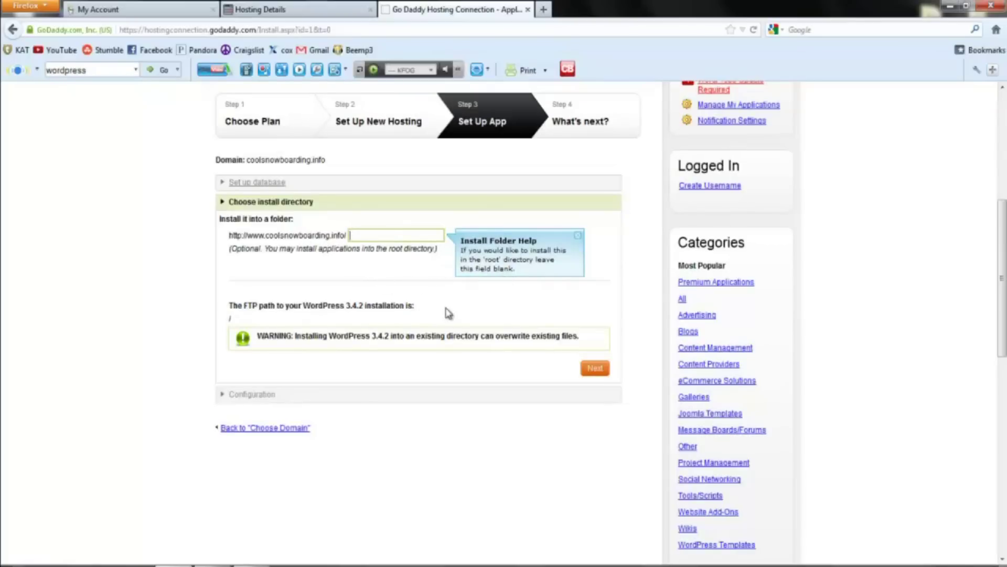
click(599, 372)
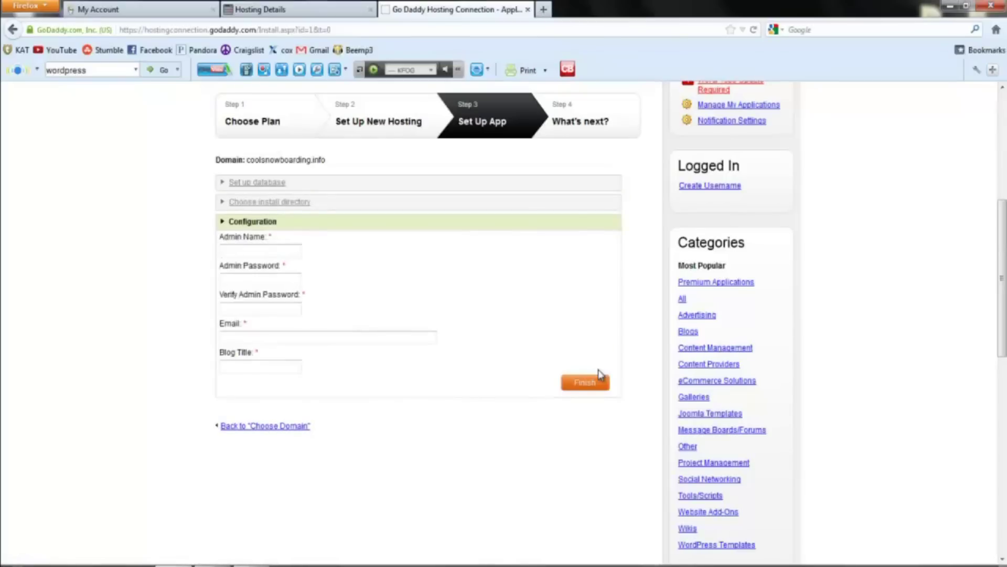
Enter the WordPress admin username and password, confirming the password.
text(sc)
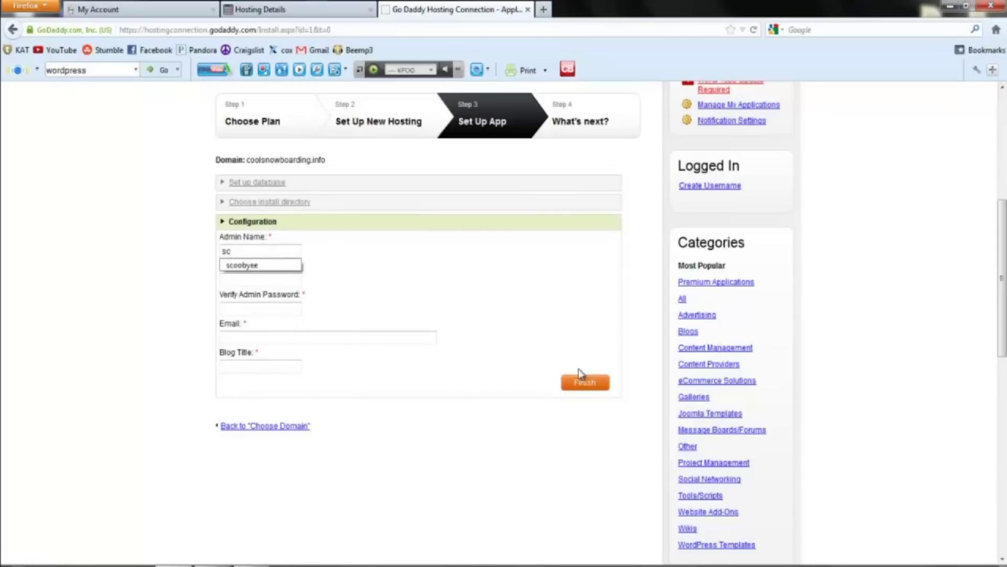
text(otty)
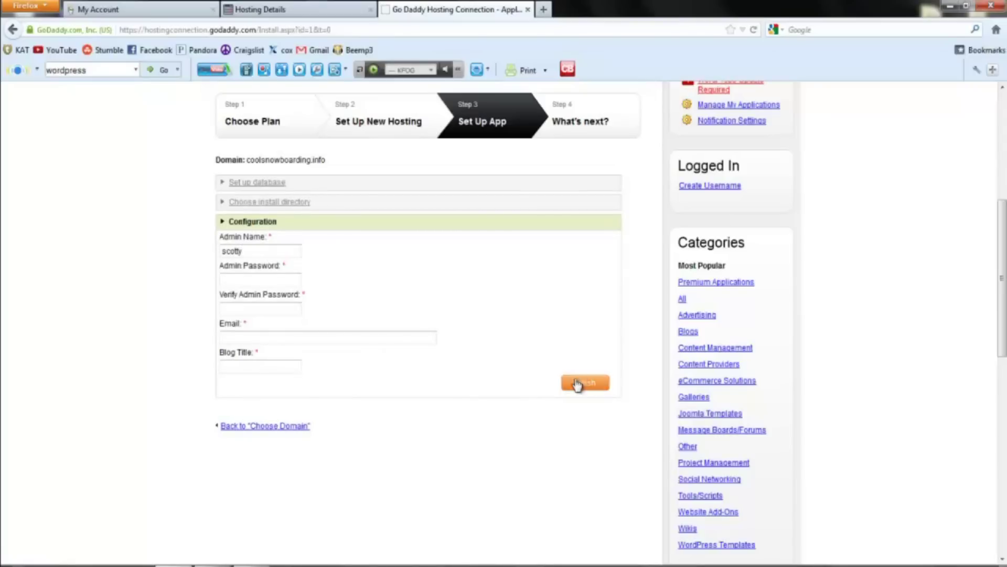
click(300, 277)
text(•••••••)
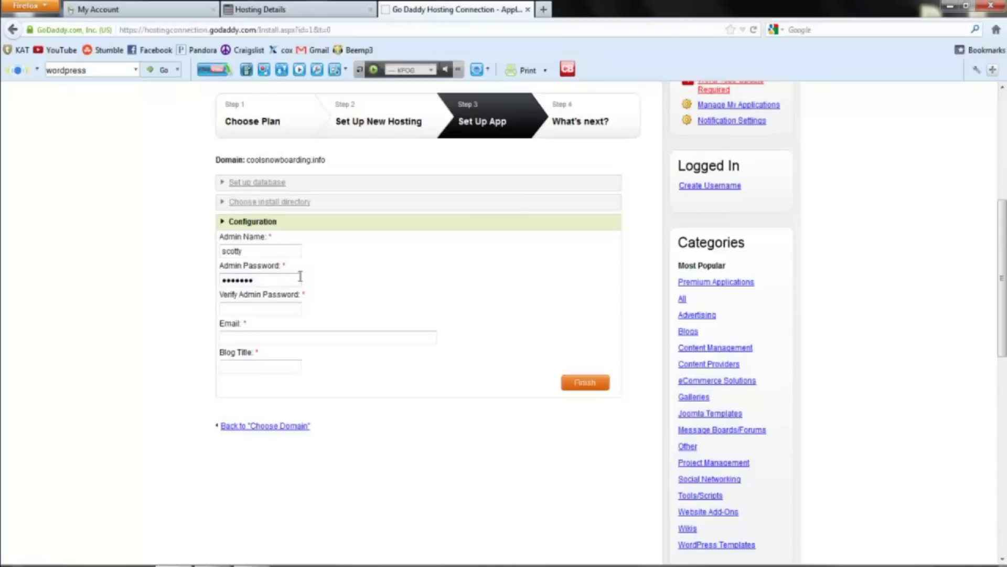
text(•)
click(276, 311)
text(•••••••••)
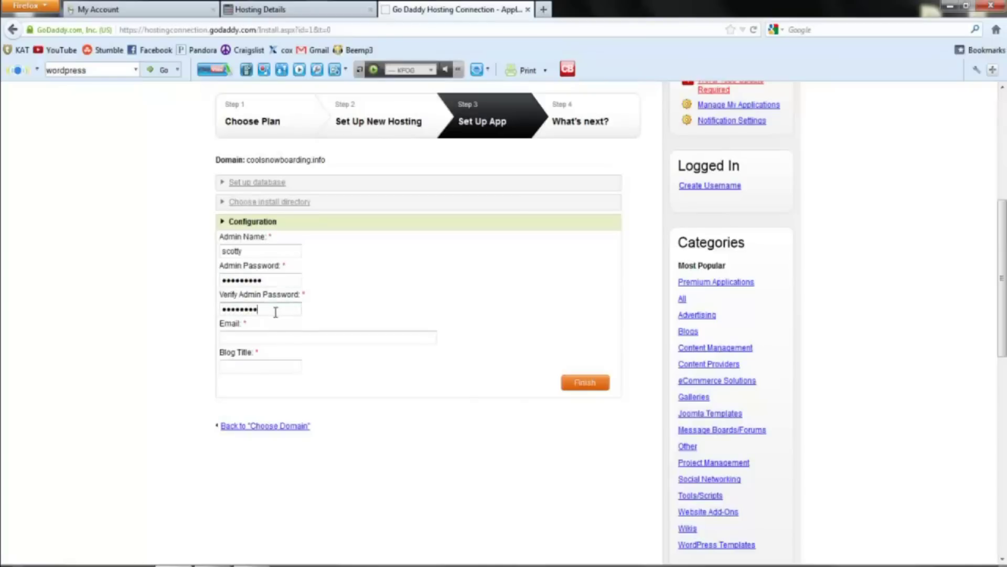
text(•)
Add the admin e-mail address, set the blog title 'cool snowboarding', and submit.
click(254, 337)
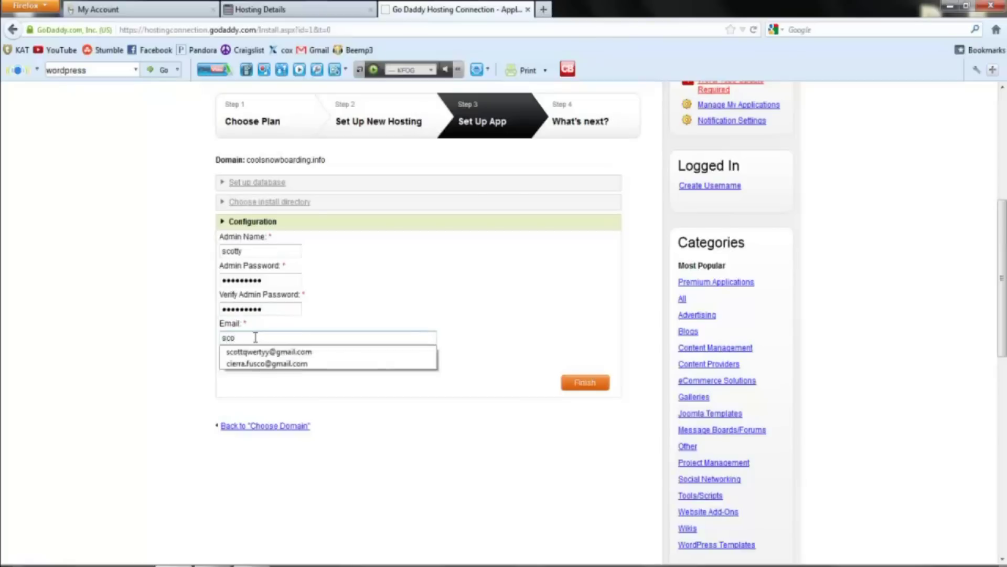
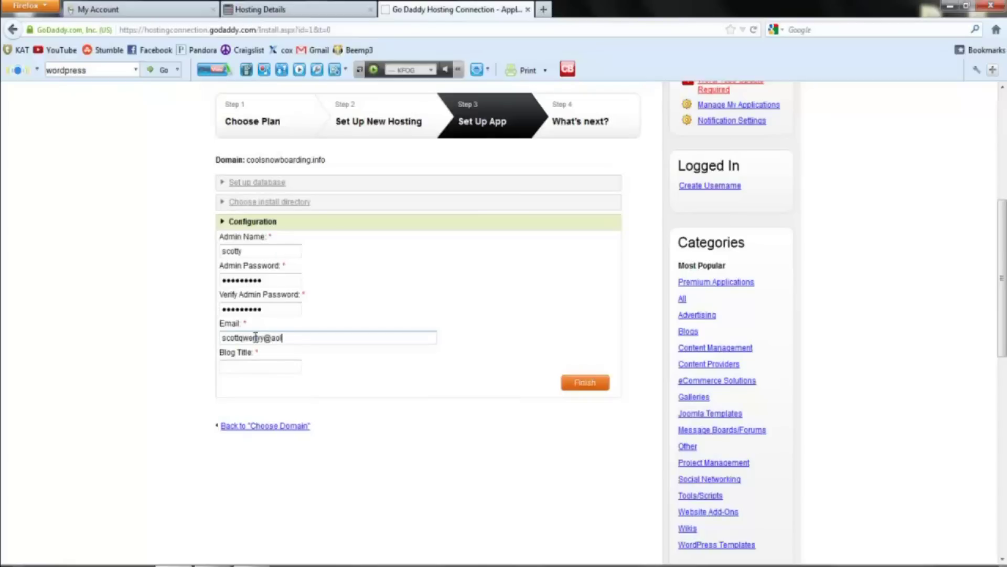
click(265, 368)
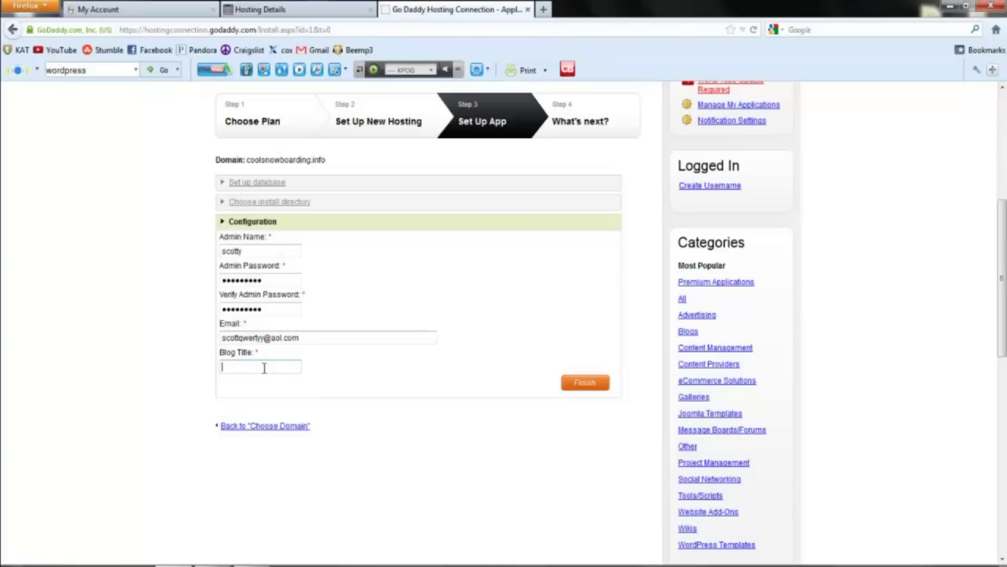
text(cool snowboarding)
click(582, 386)
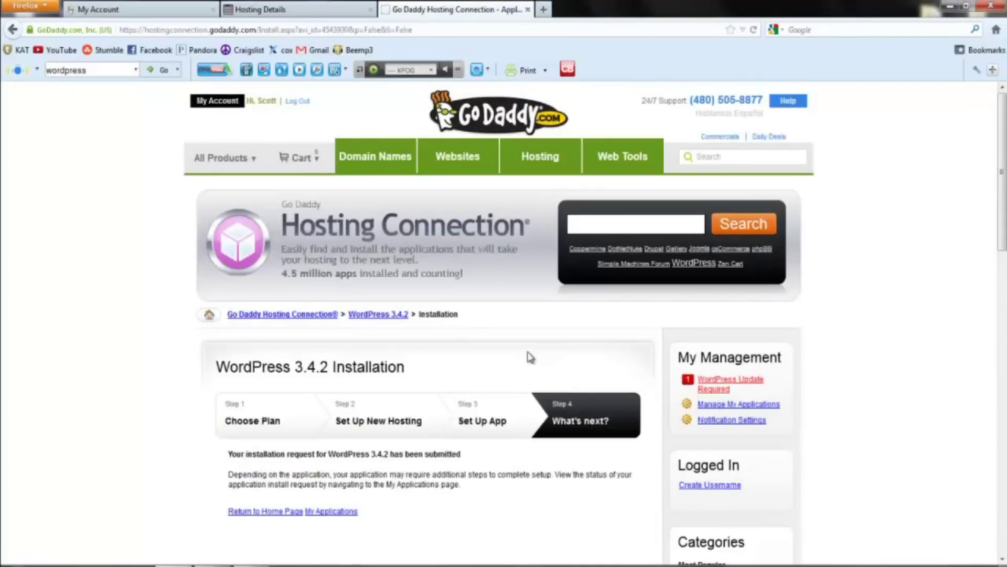
Review the installation confirmation and return to the My Account overview.
scroll(527, 353, down, 3)
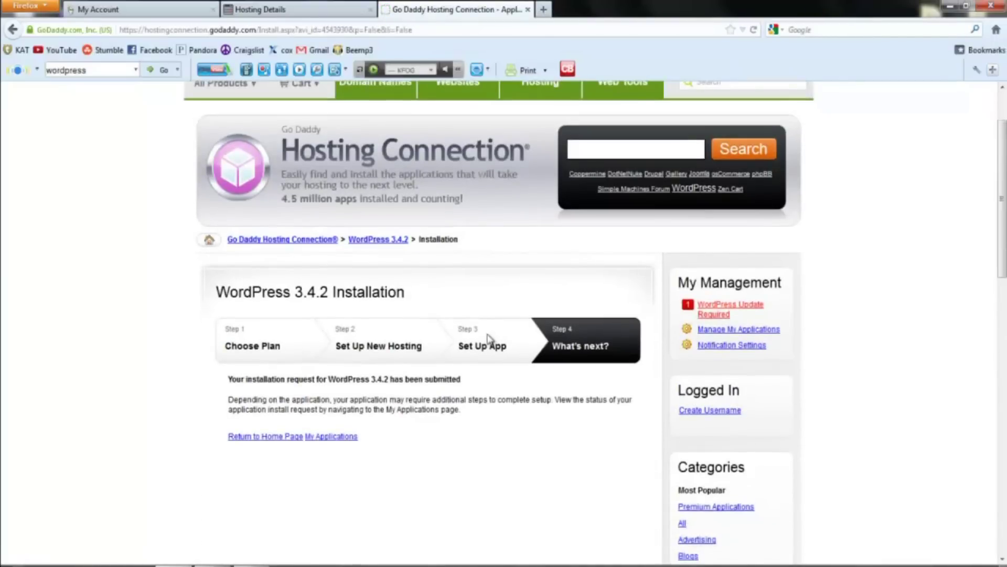
scroll(485, 333, up, 3)
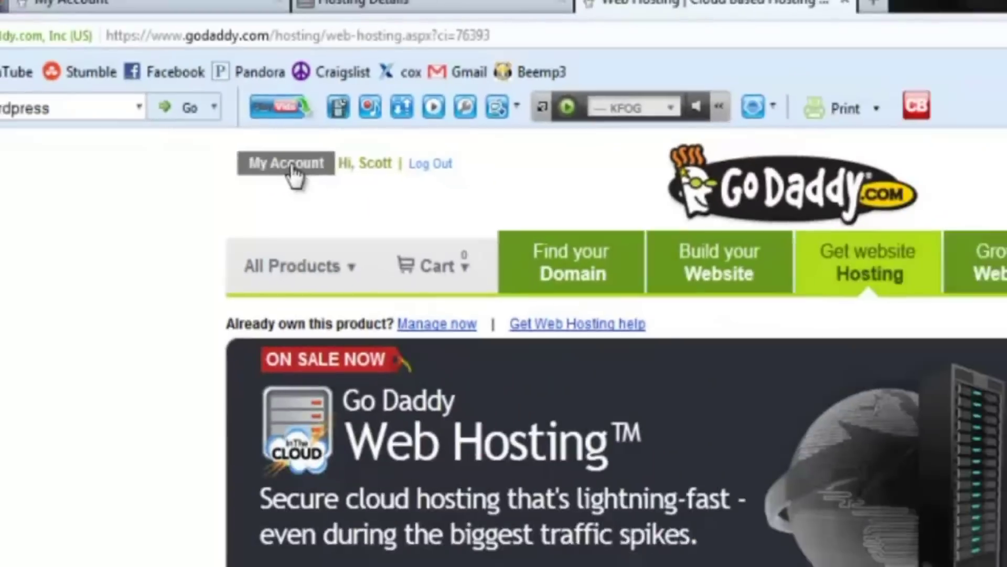
click(414, 275)
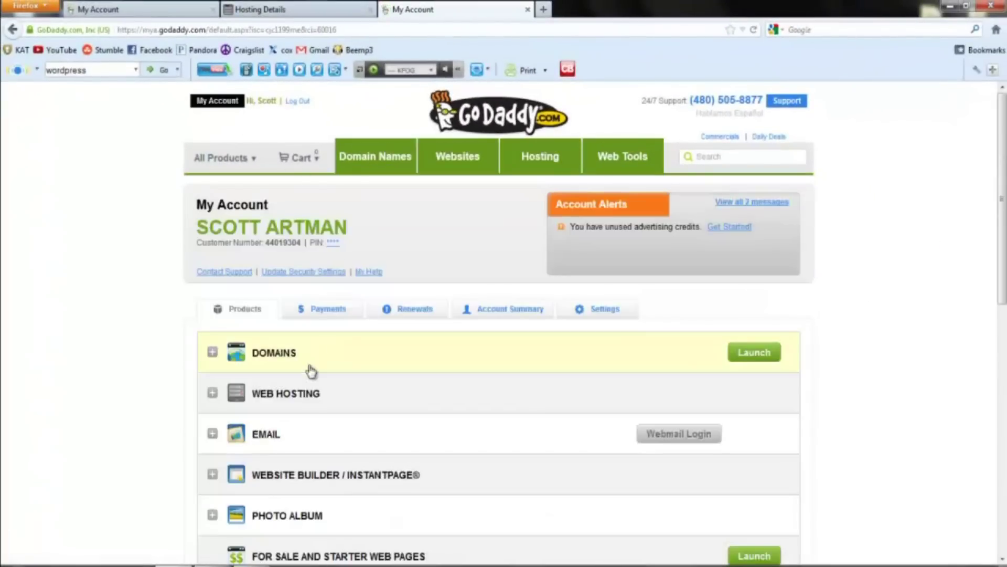
Open Hosting Details for coolsnowboarding.info and check WordPress under Applications.
click(292, 398)
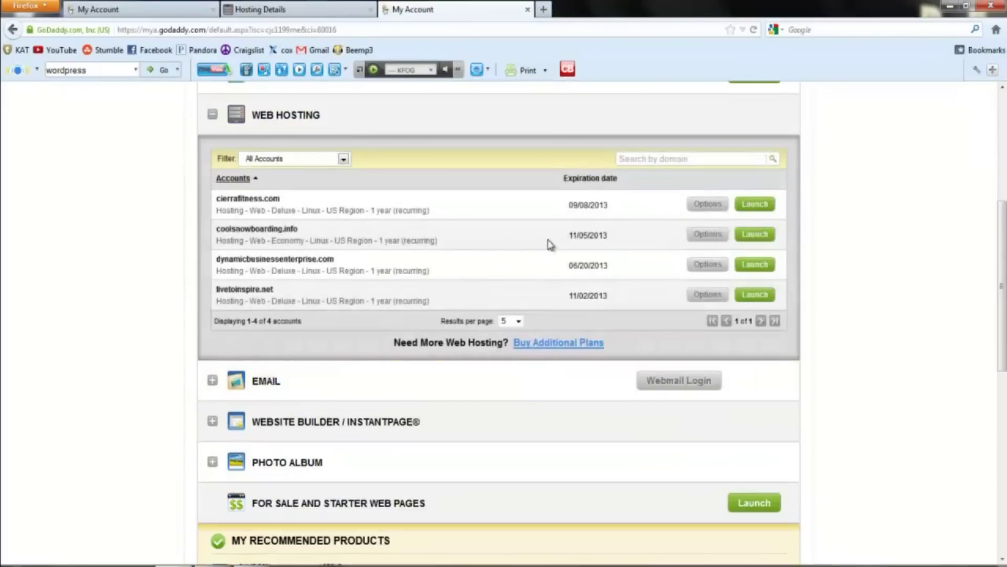
click(765, 239)
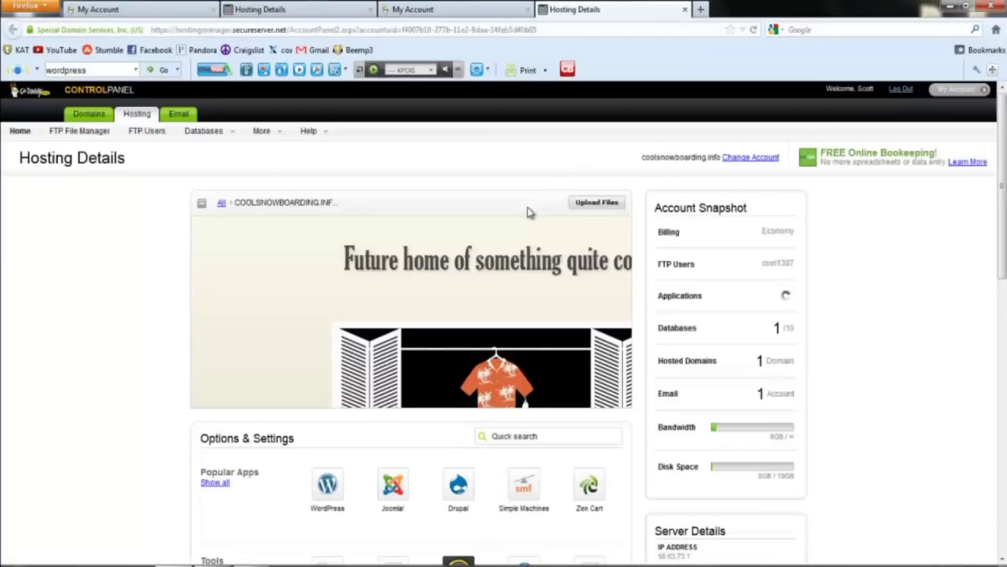
scroll(527, 208, down, 3)
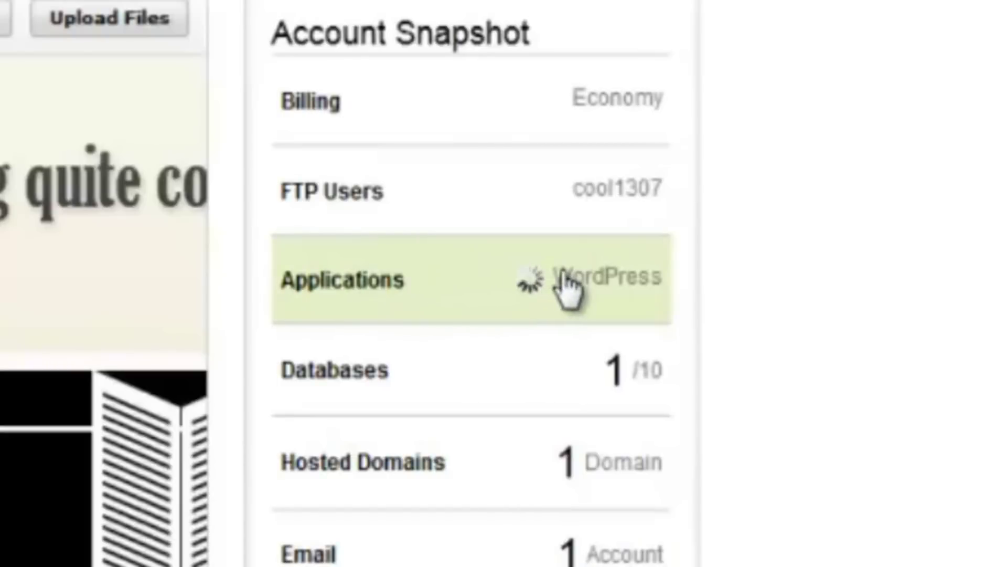
mouse_move(525, 280)
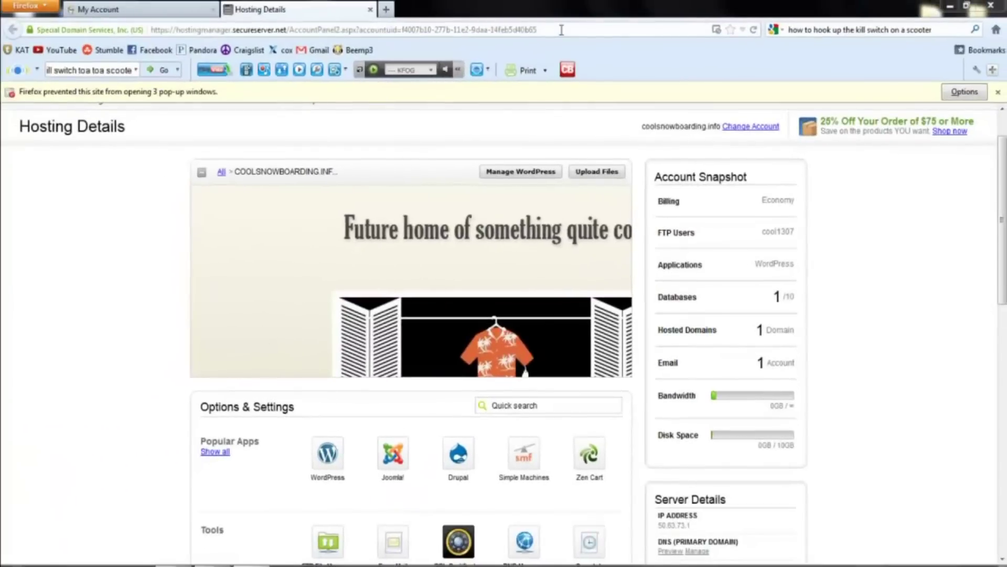
click(562, 29)
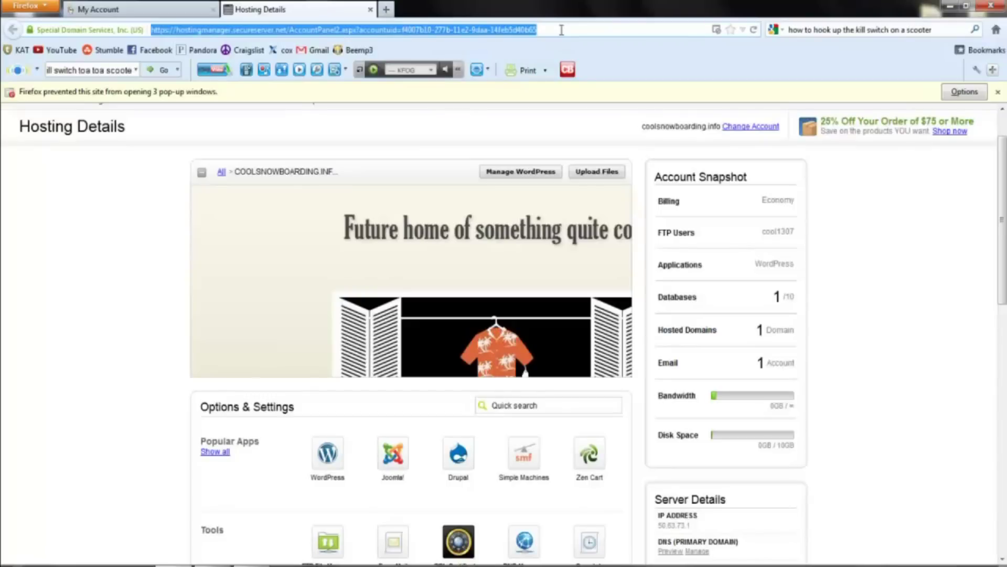
Load coolsnowboarding.info, browse the cool snowboarding blog, and go to its login page.
text(coolsnowboarding.info)
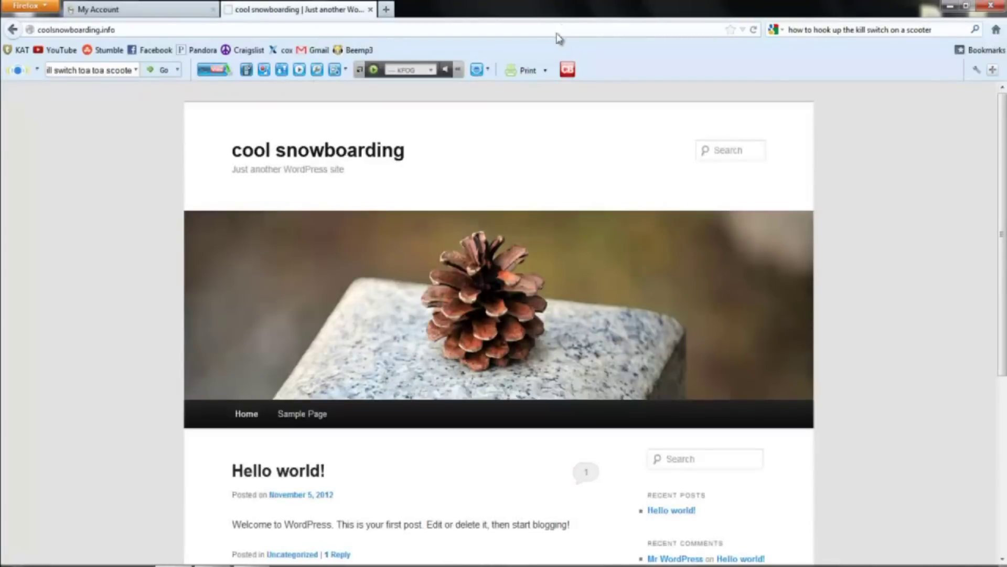
scroll(456, 119, down, 3)
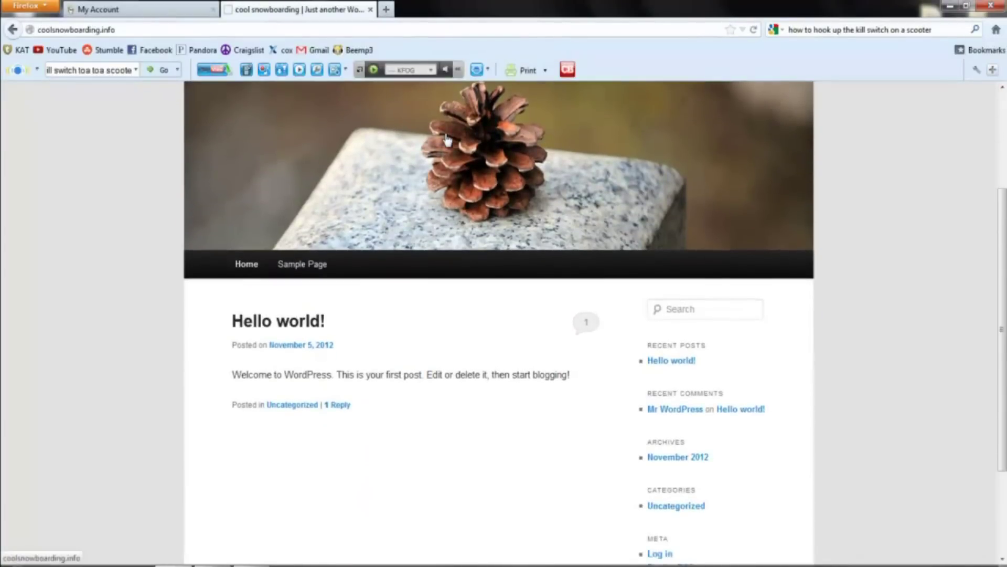
scroll(446, 139, up, 3)
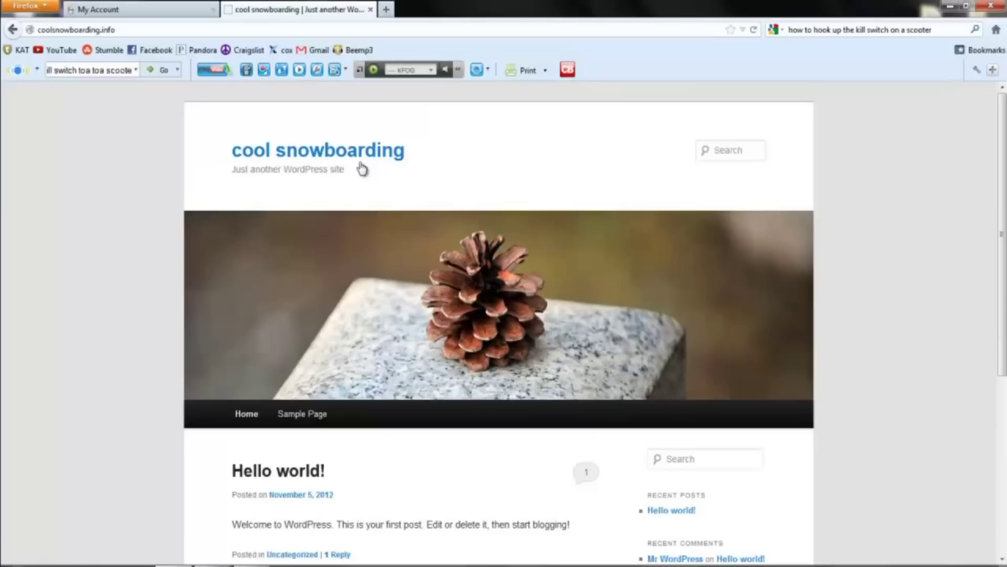
scroll(309, 169, down, 1)
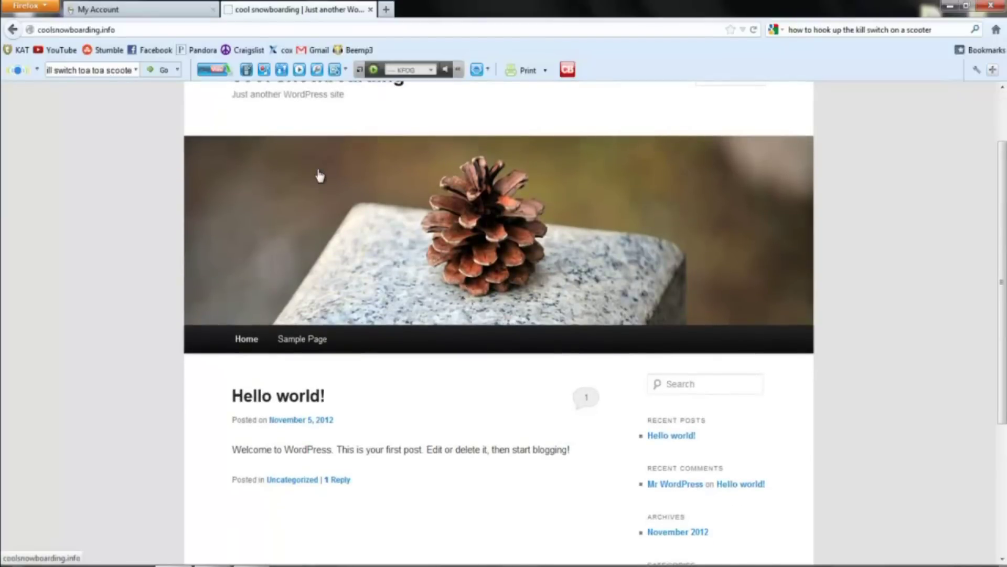
scroll(389, 171, up, 1)
scroll(337, 202, down, 4)
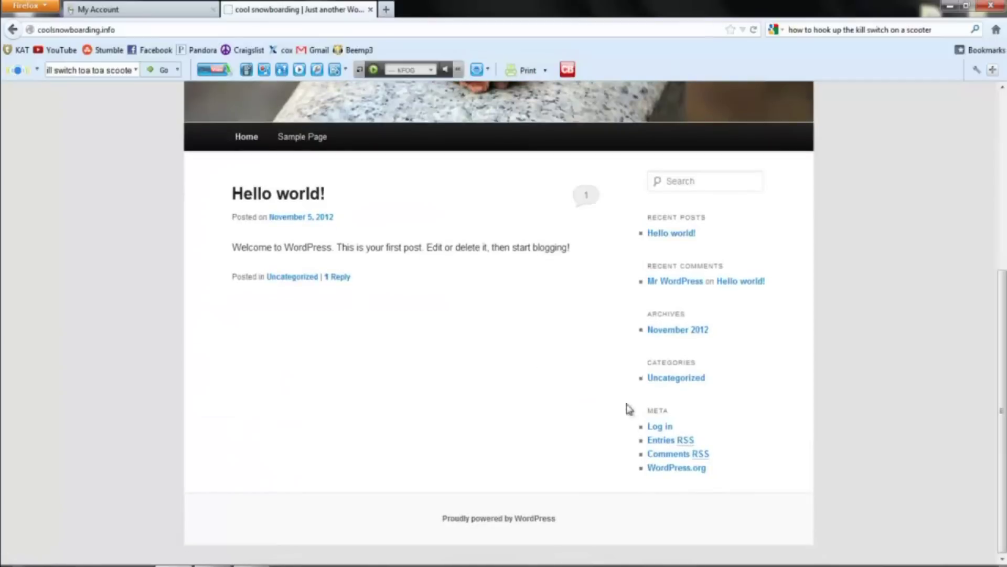
click(659, 426)
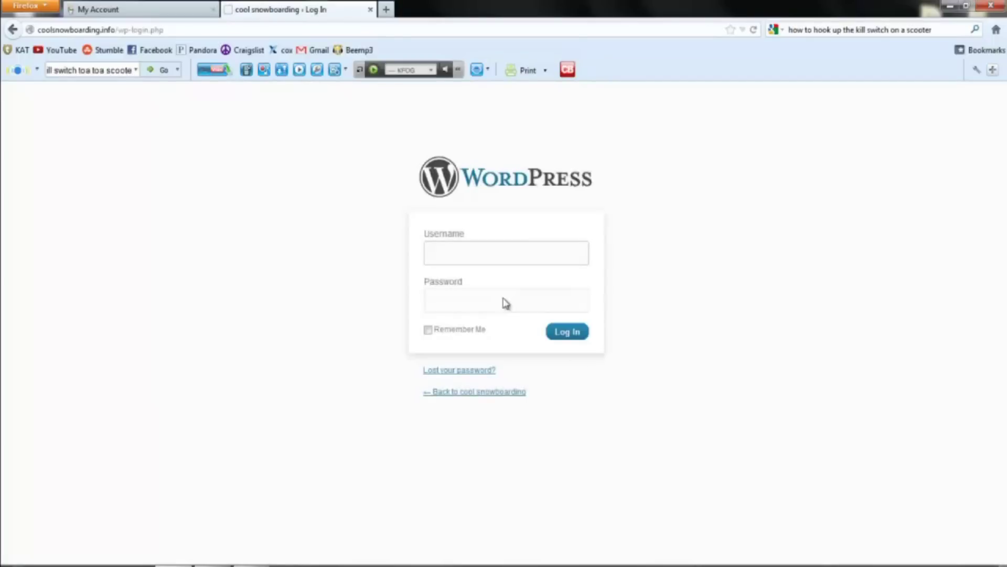
Log in to the WordPress admin with the username and password, declining Firefox's password save.
text(scotty)
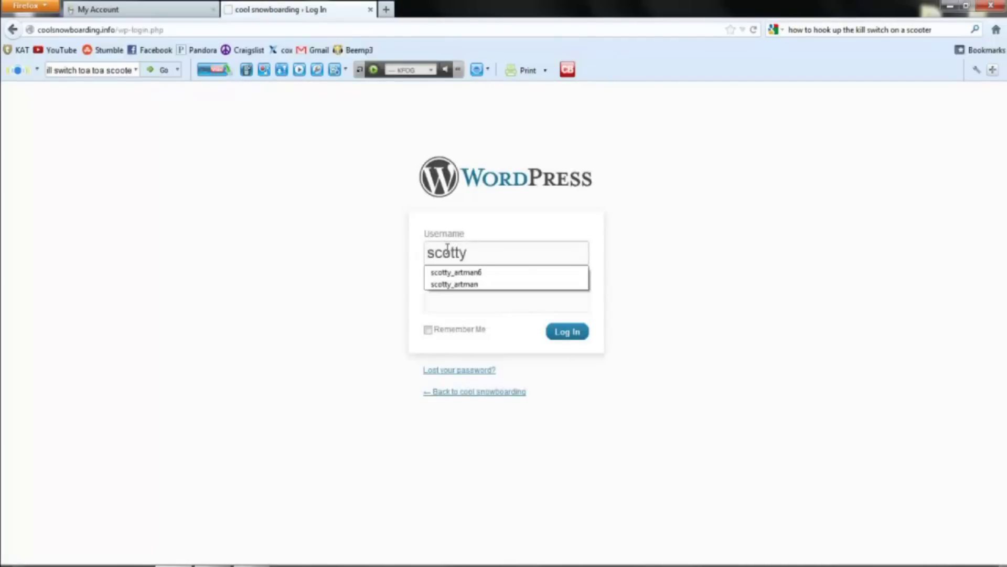
key(Tab)
text(••)
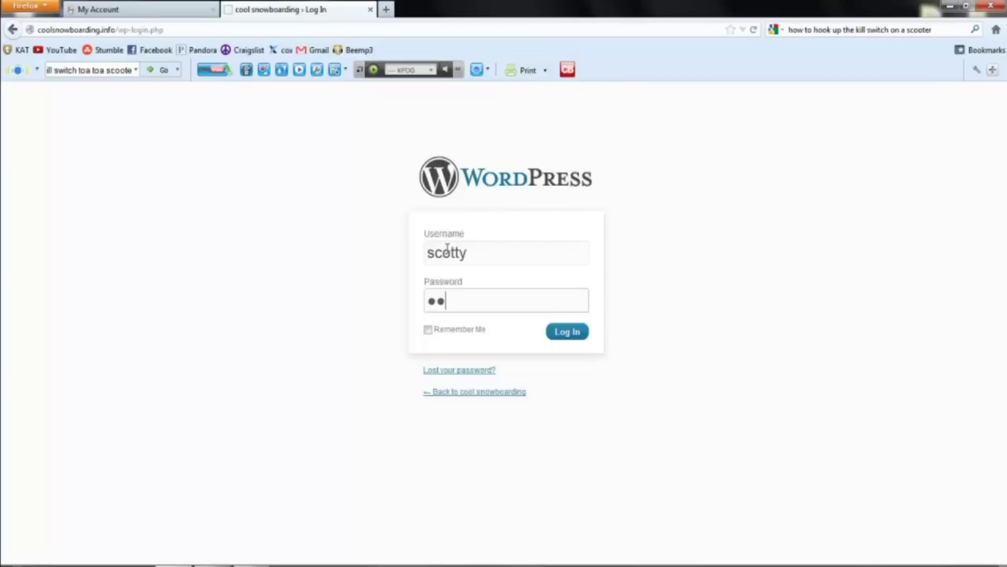
text(•••)
key(BackSpace)
key(BackSpace)
key(BackSpace)
key(BackSpace)
key(BackSpace)
text(•••••••••)
click(561, 338)
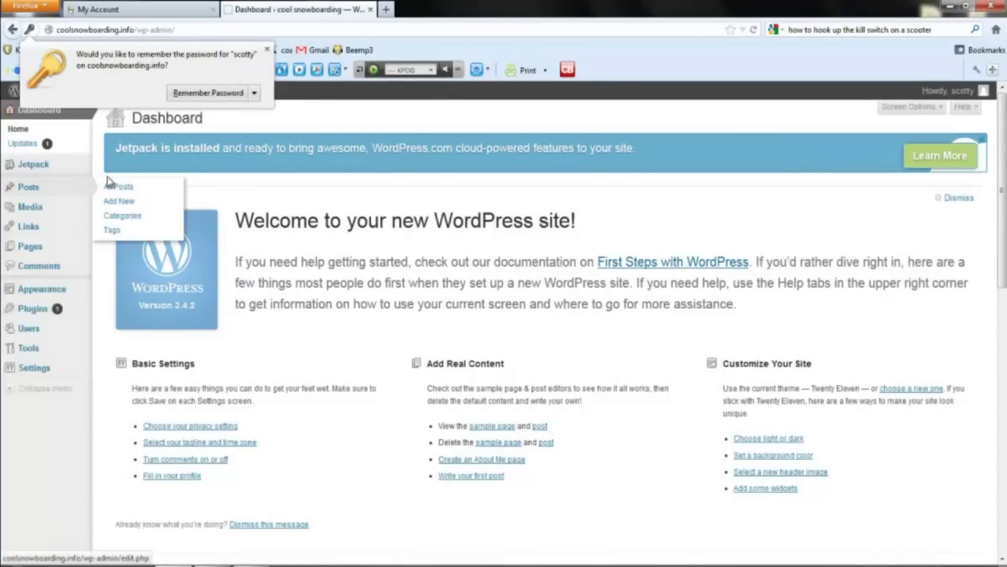
click(267, 49)
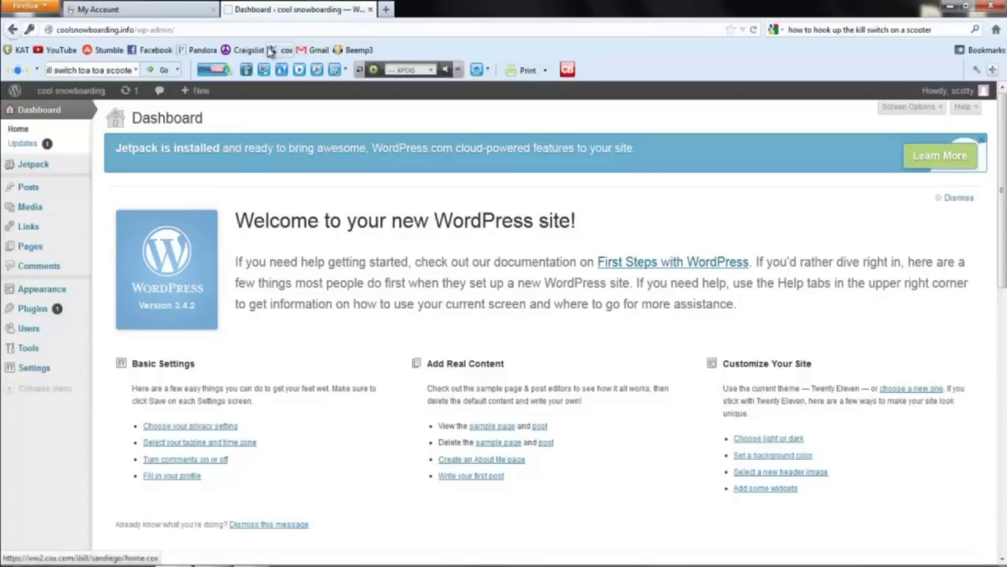
mouse_move(57, 289)
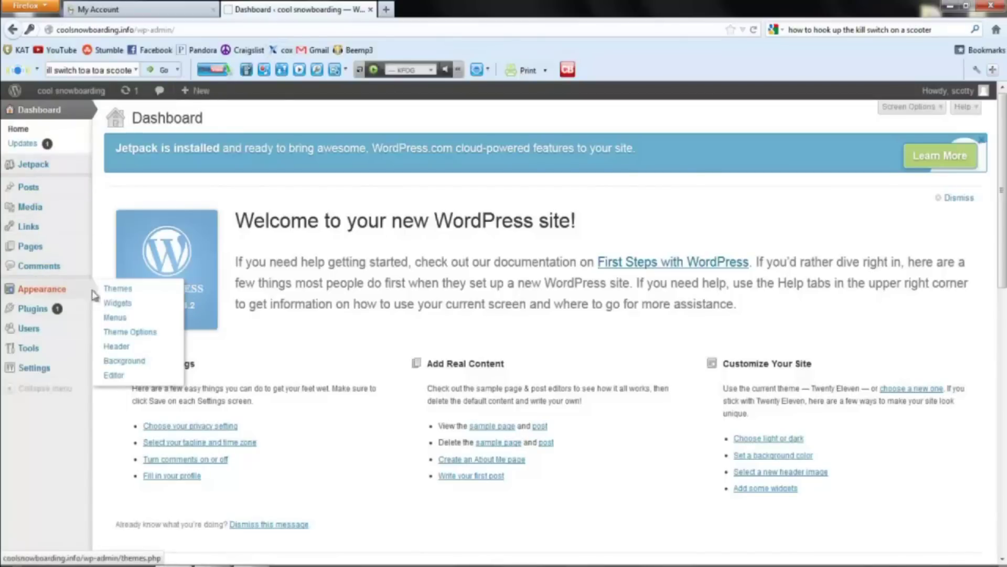
click(120, 291)
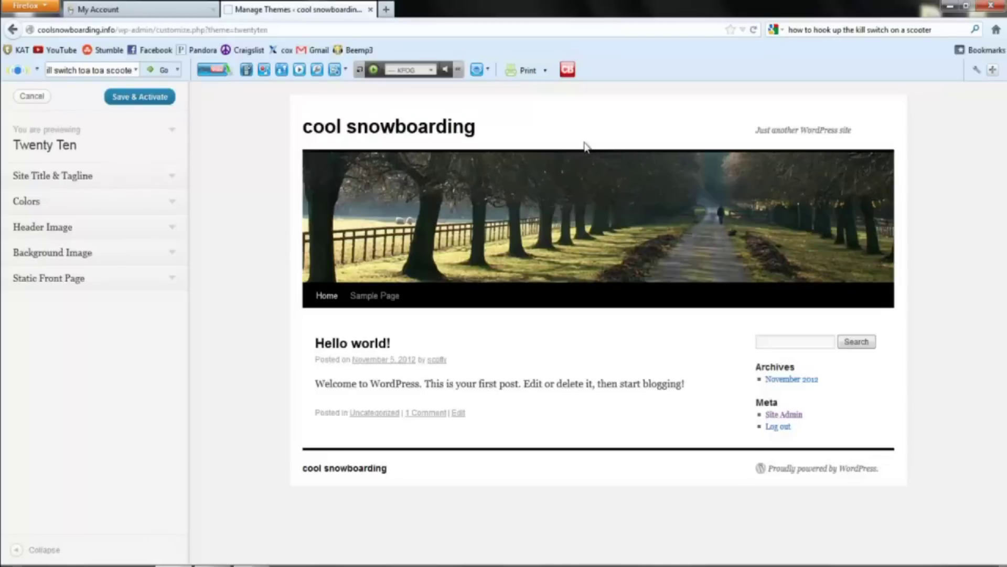
Leave the Twenty Ten preview and activate Twenty Ten as the site theme.
click(12, 29)
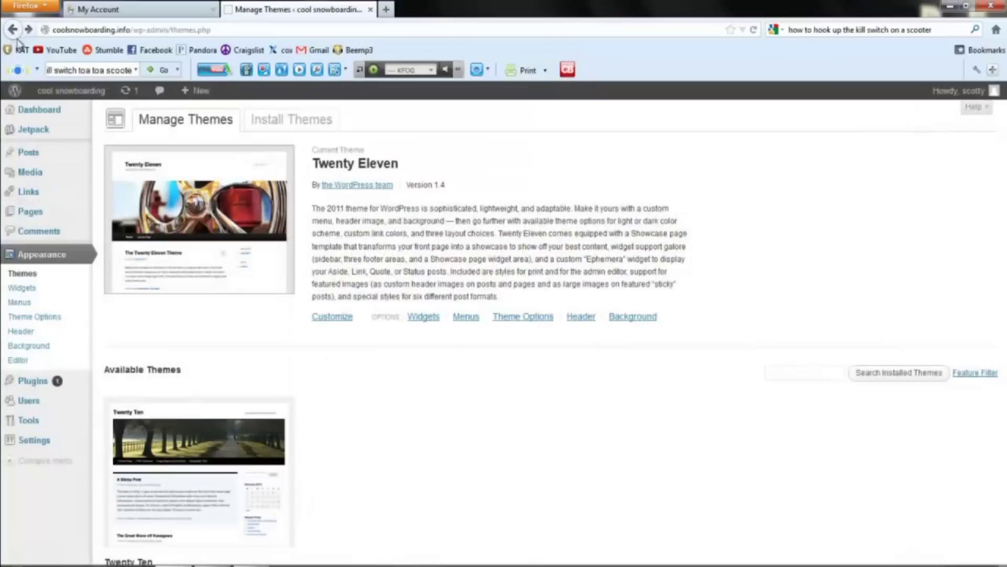
scroll(239, 391, down, 2)
scroll(239, 391, down, 2)
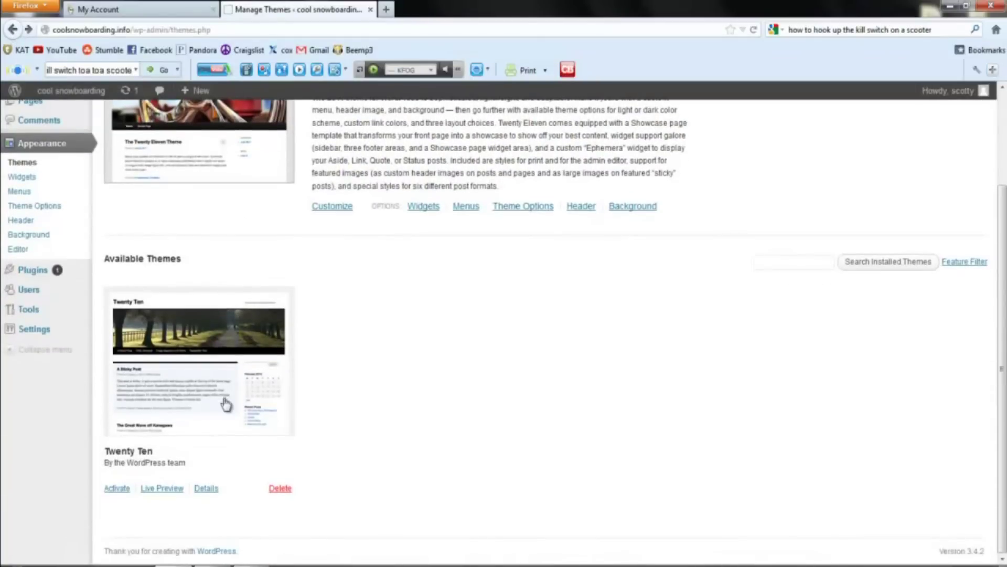
click(117, 488)
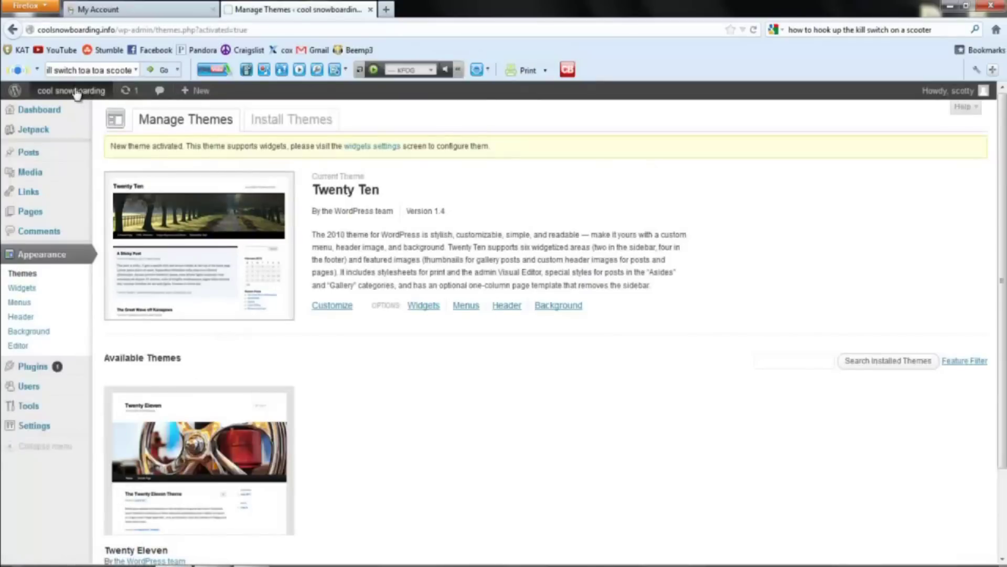
View the live cool snowboarding site in its new Twenty Ten look.
mouse_move(73, 90)
click(55, 113)
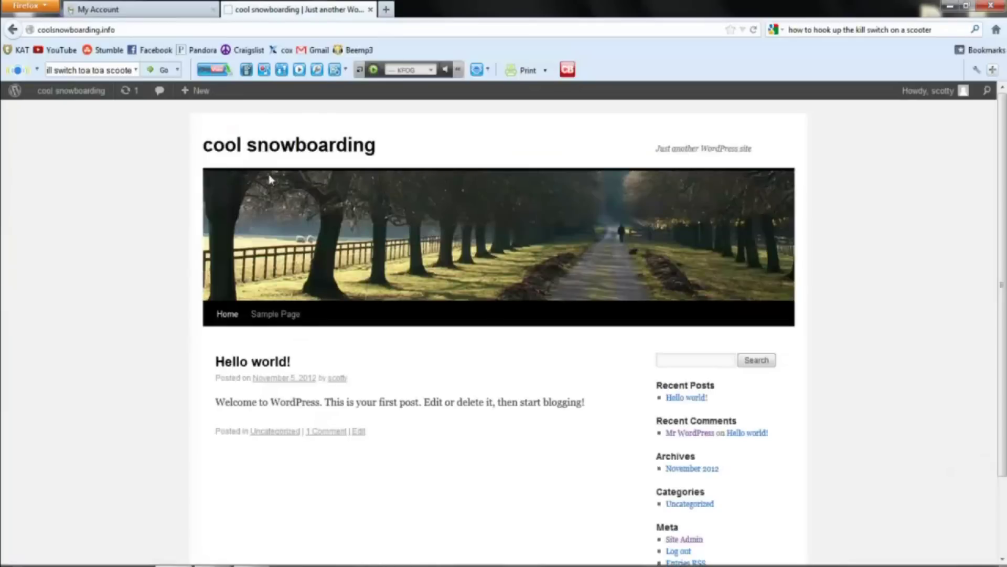
scroll(475, 239, down, 3)
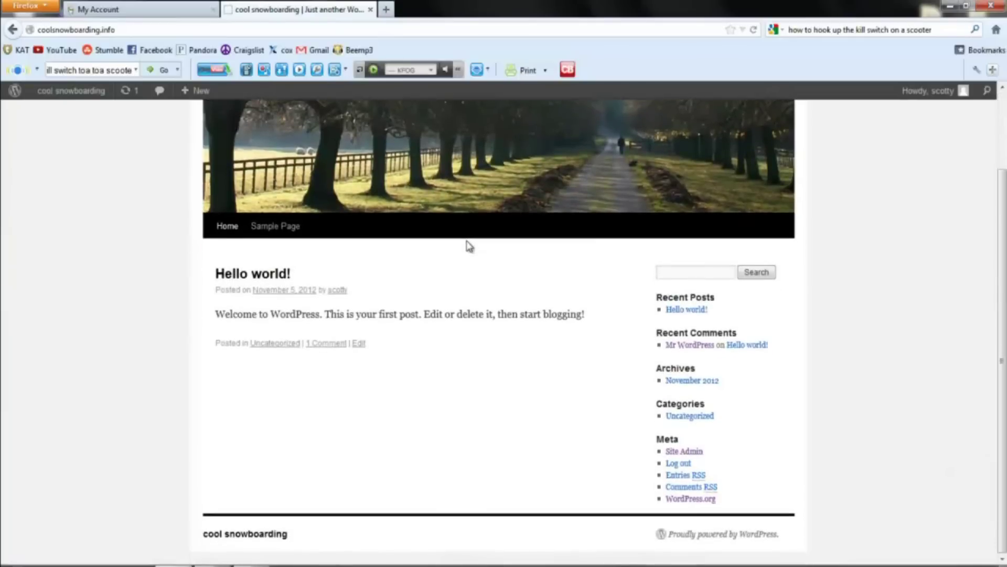
scroll(469, 245, up, 2)
scroll(469, 245, up, 1)
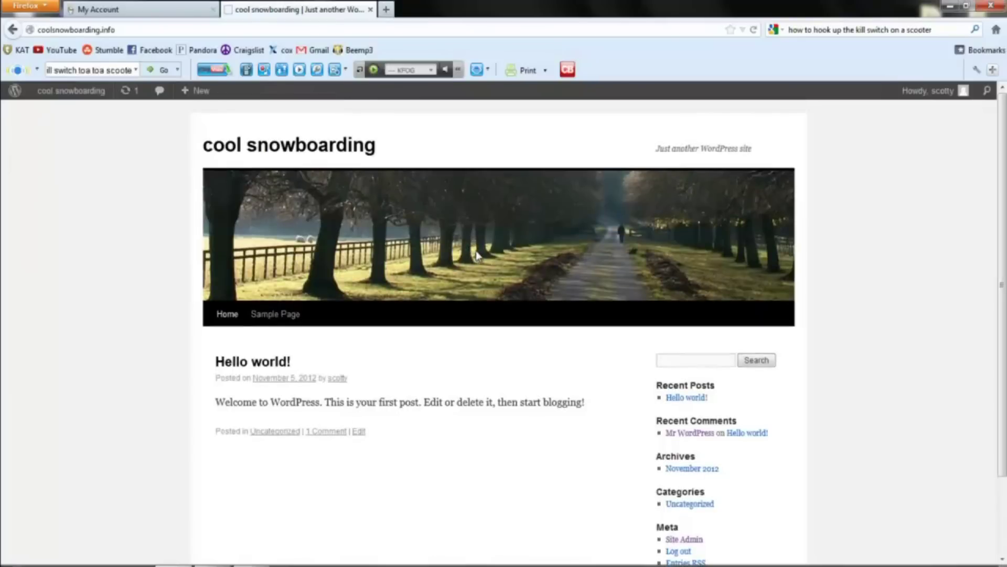